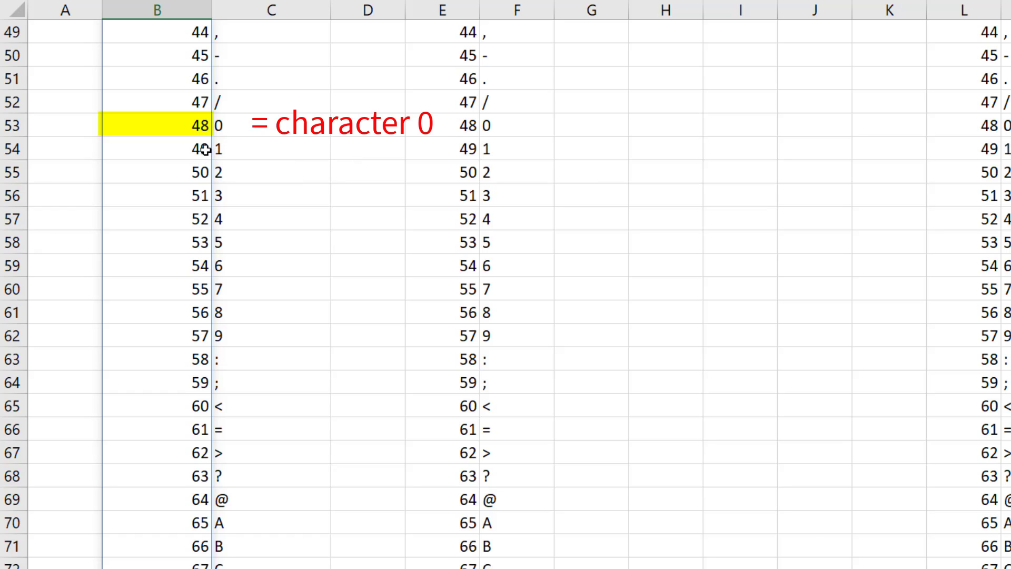
- Scroll through the finished example list, then back up to the empty ASCII Number / ASCII Charatcer template
scroll(329, 429, "down", 3)
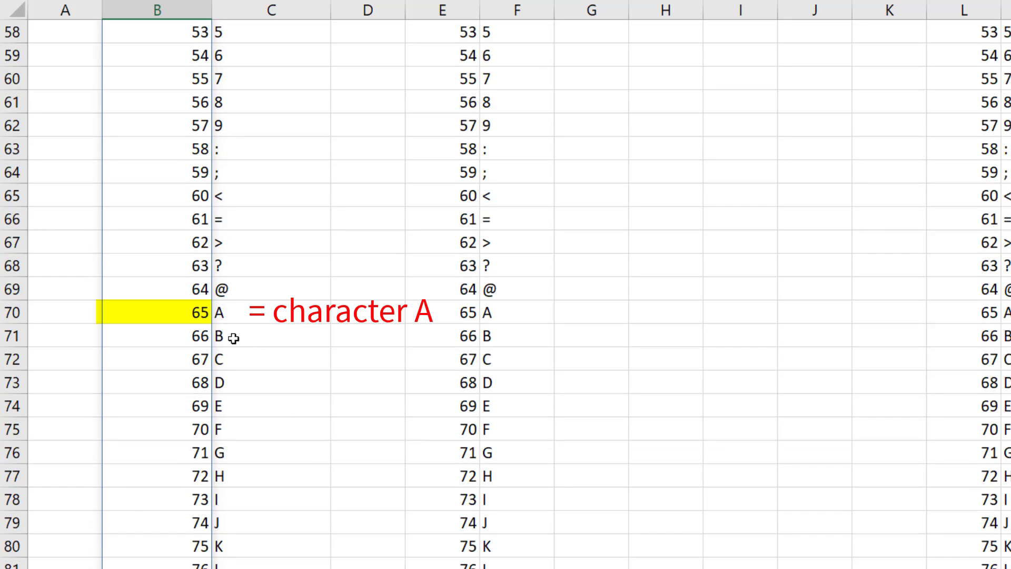
scroll(299, 436, "up", 2)
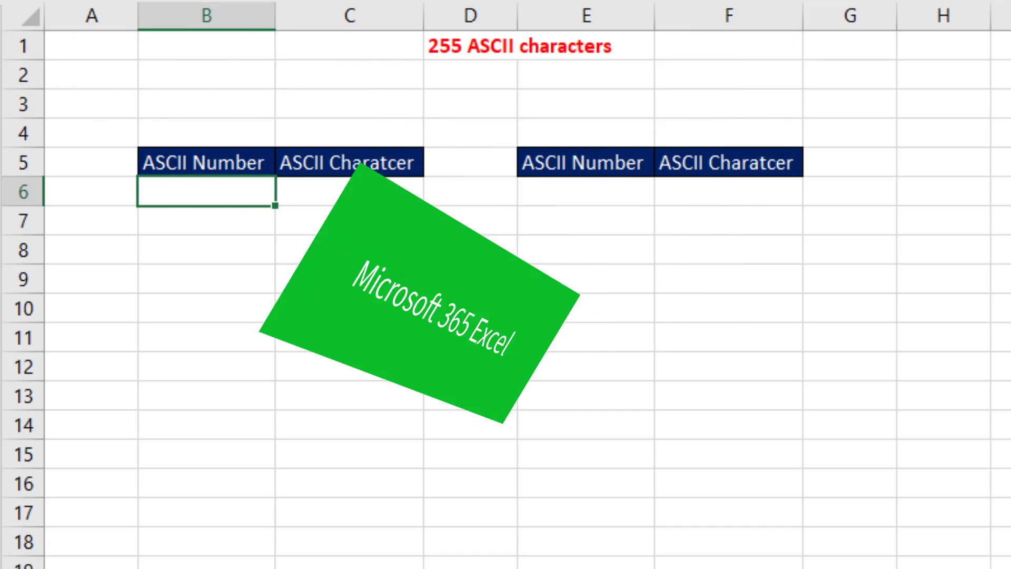
- Enter =SEQUENCE(255) in B6 so the numbers 1 to 255 spill down column B
type("=seq")
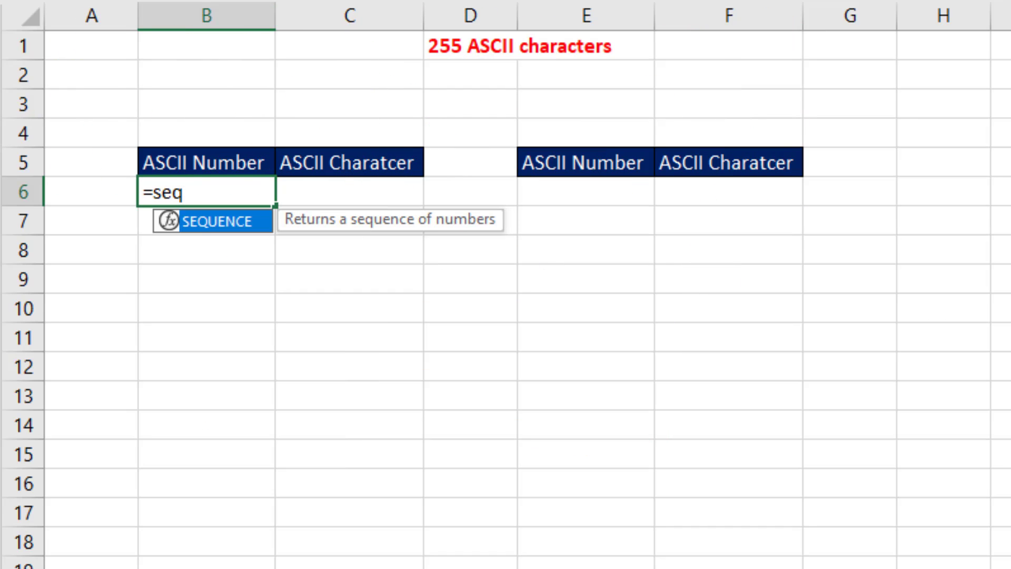
key("Tab")
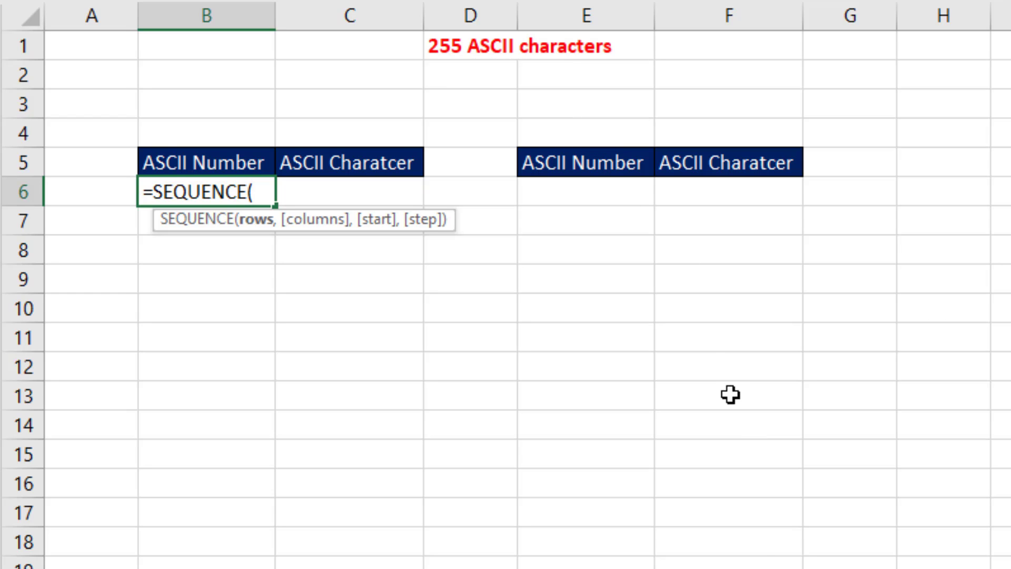
type("2")
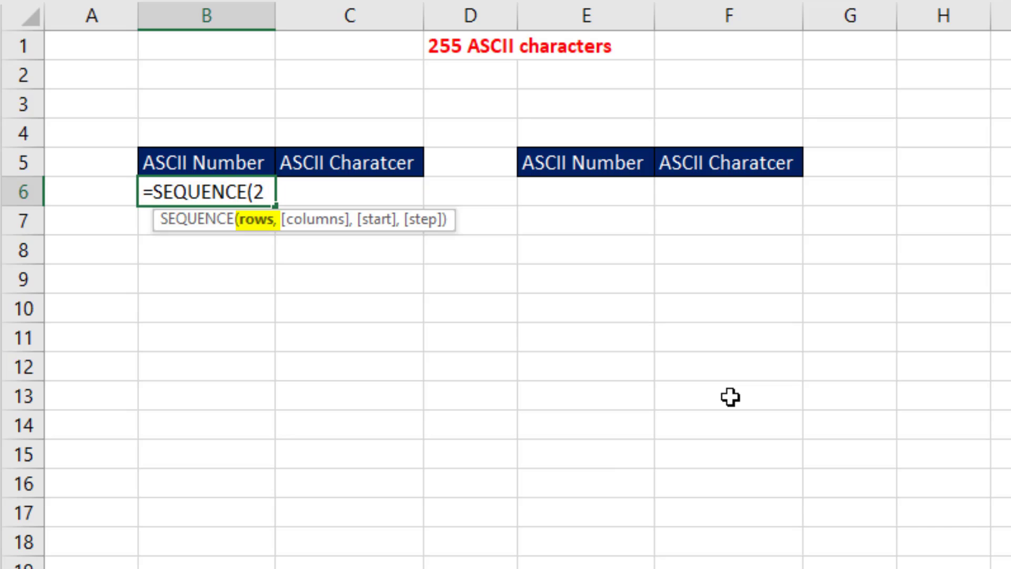
type("55")
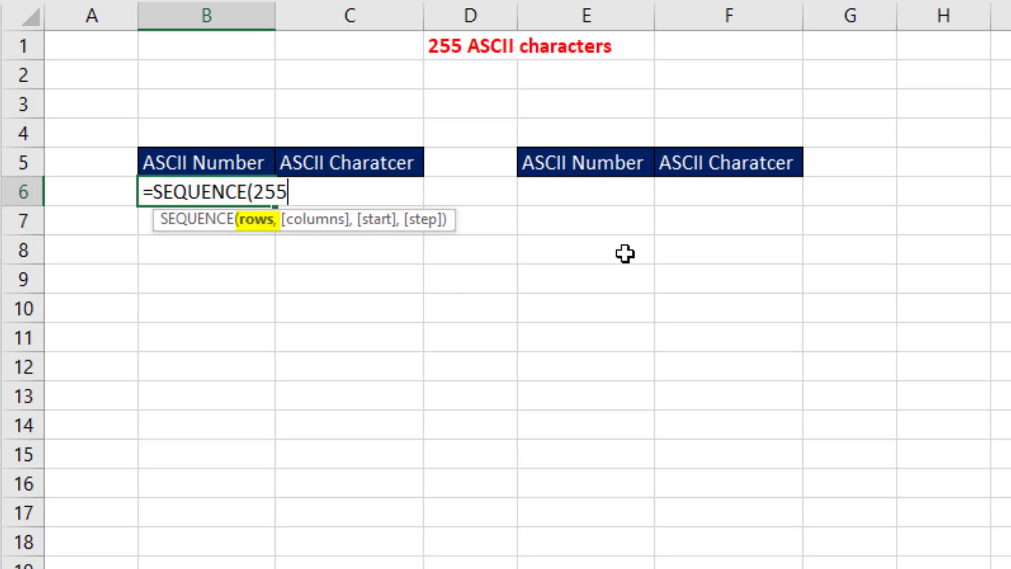
type(")")
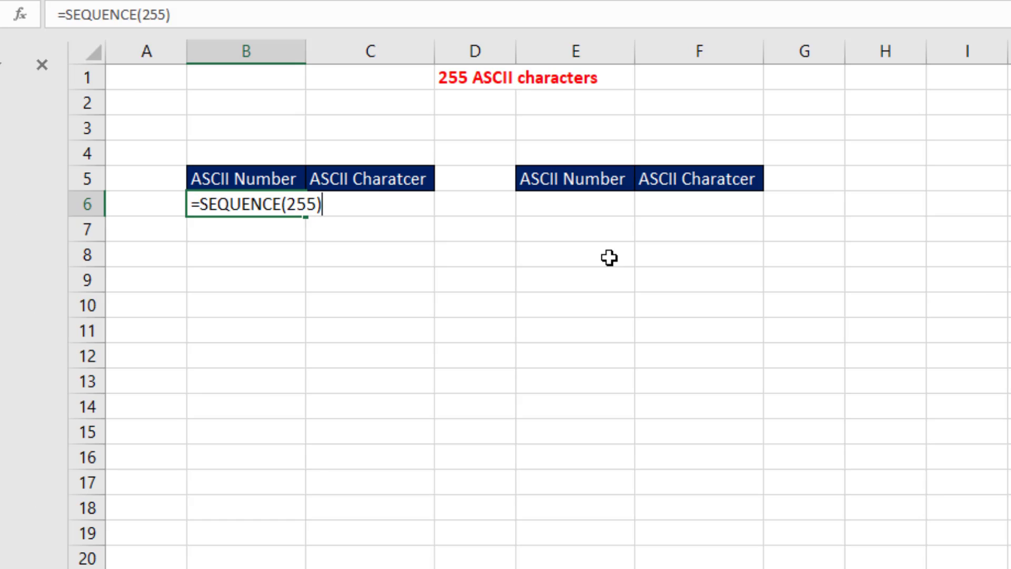
key("Return")
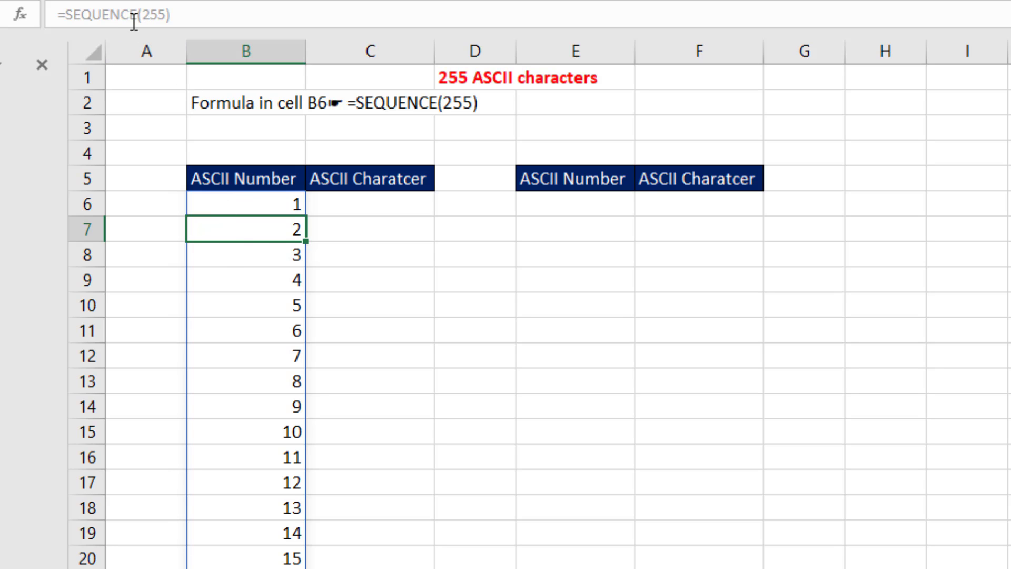
left_click(240, 252)
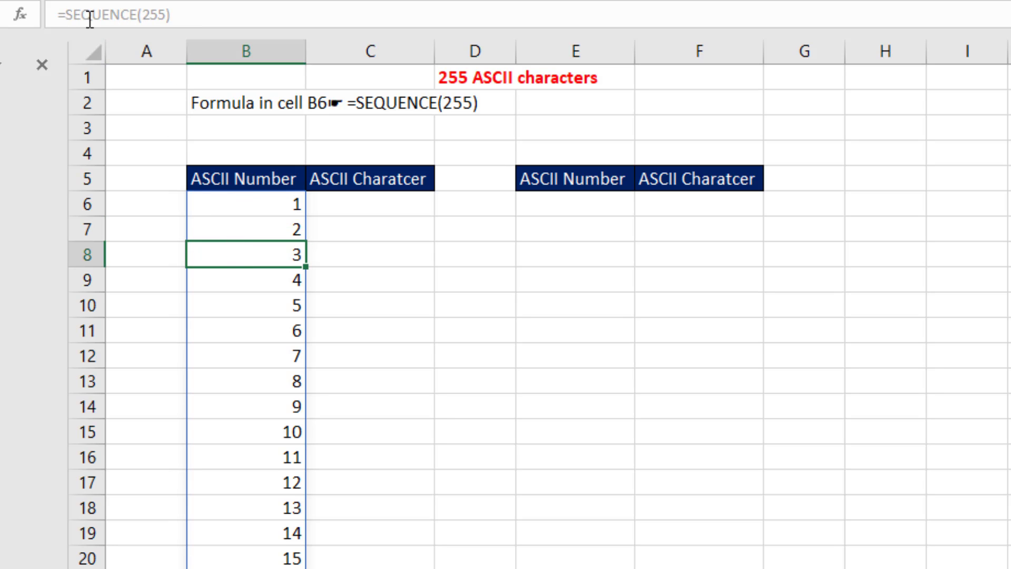
left_click(231, 208)
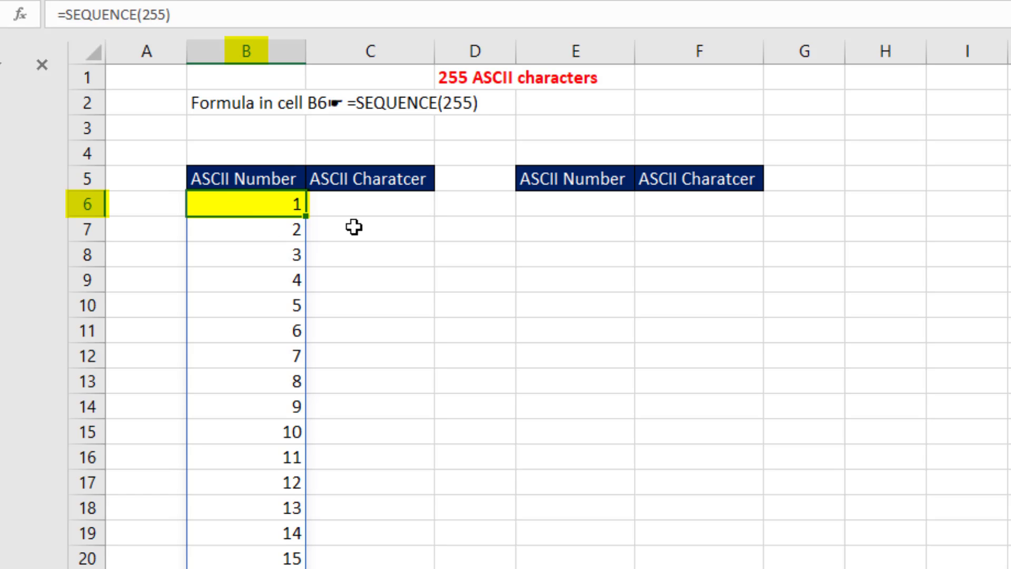
- Enter =CHAR(B6#) in C6 so a character spills beside each number
left_click(368, 203)
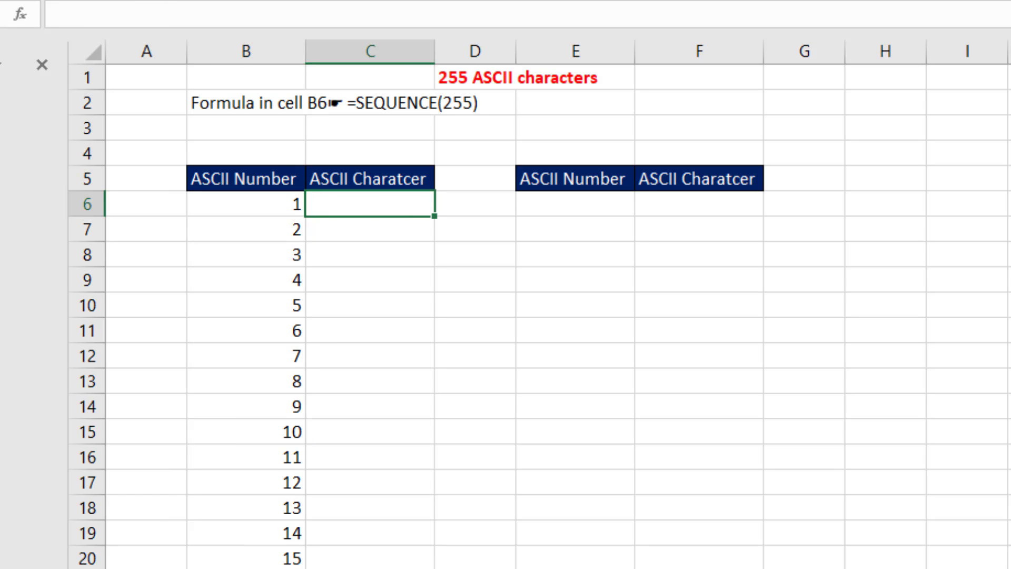
type("=ch")
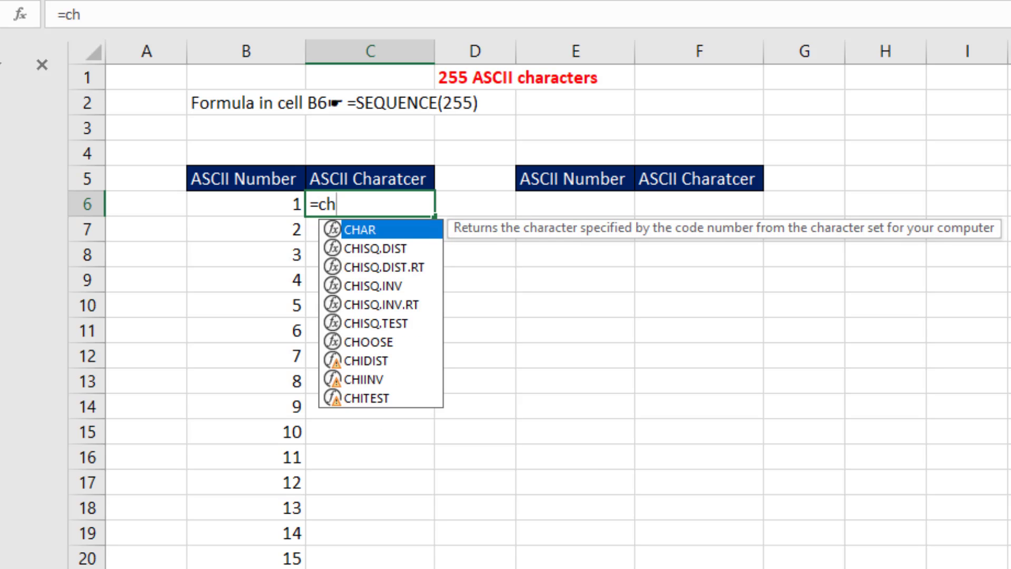
key("Tab")
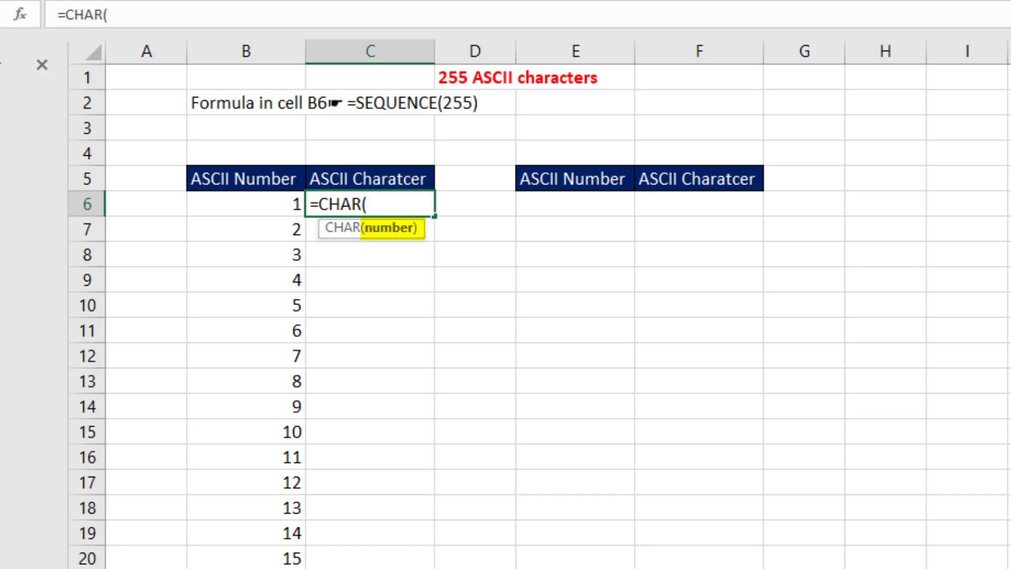
key("Left")
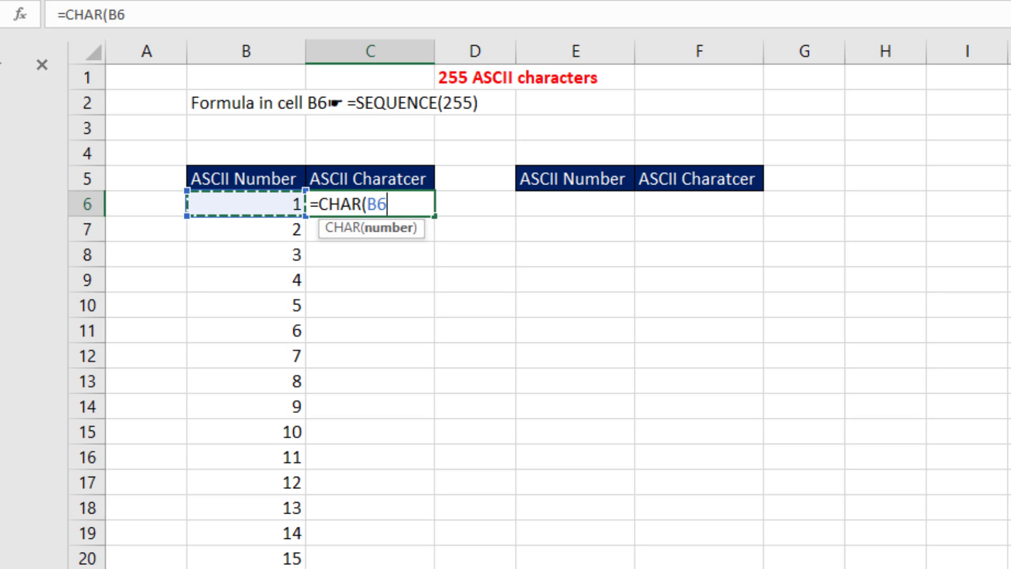
type("#")
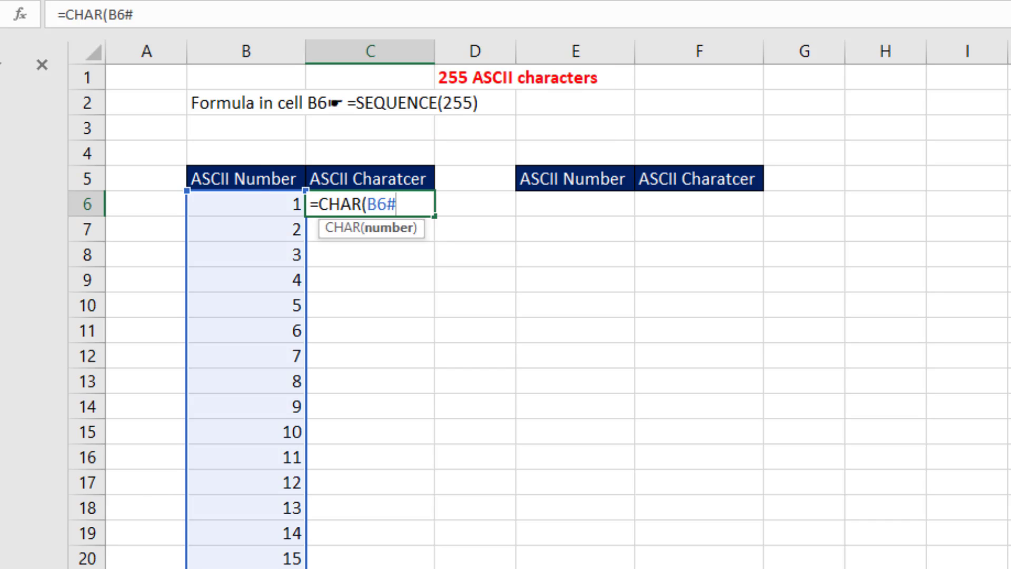
type(")")
key("Return")
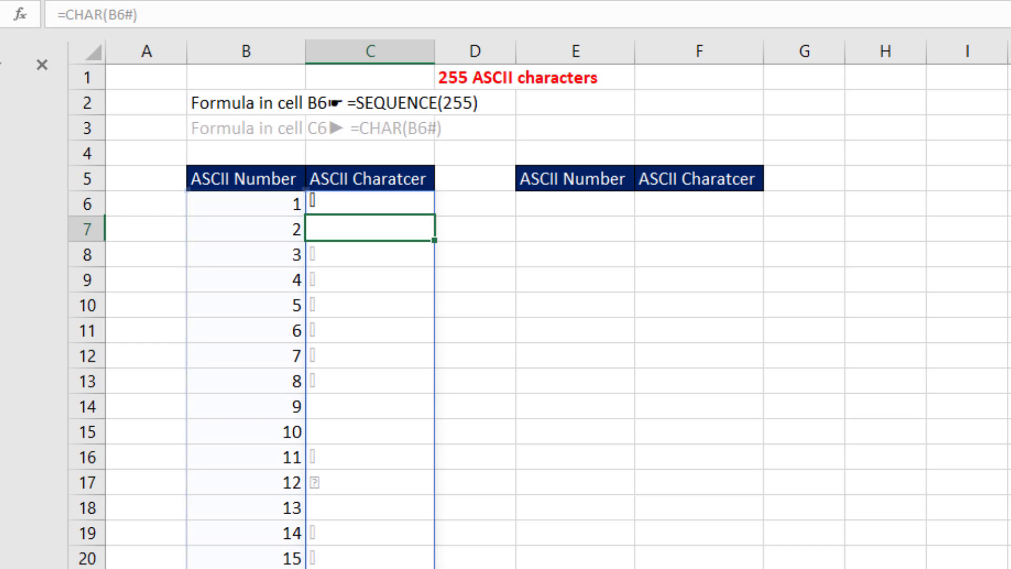
- Scroll down to check the spilled numbers against their characters, then return to the top
scroll(436, 559, "down", 20)
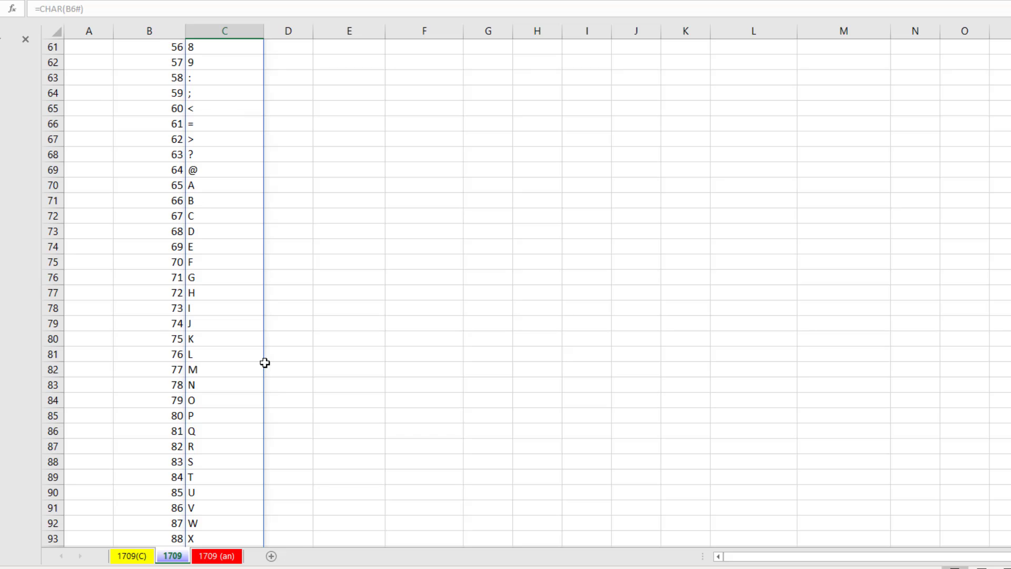
scroll(265, 363, "down", 1)
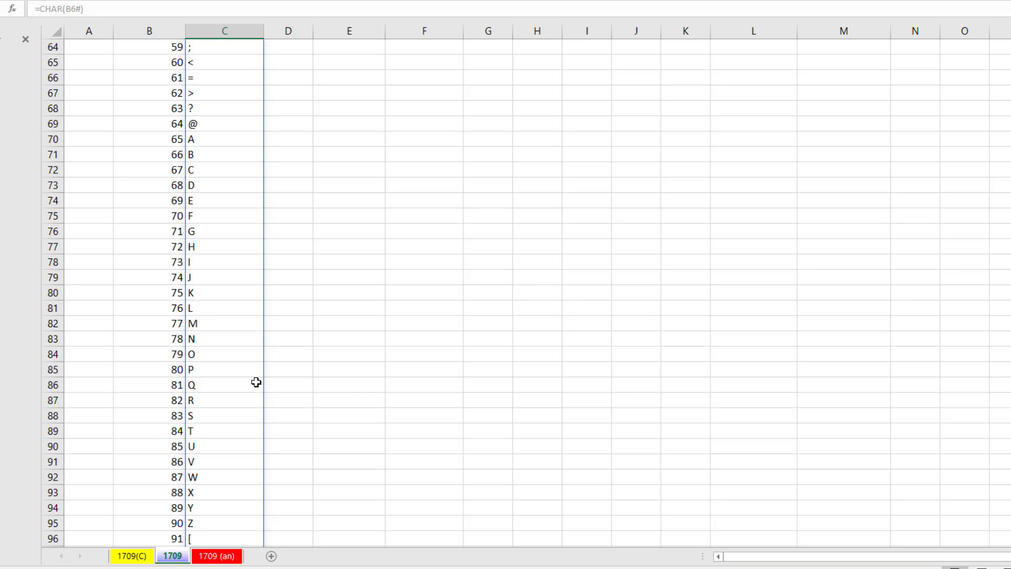
scroll(228, 369, "down", 8)
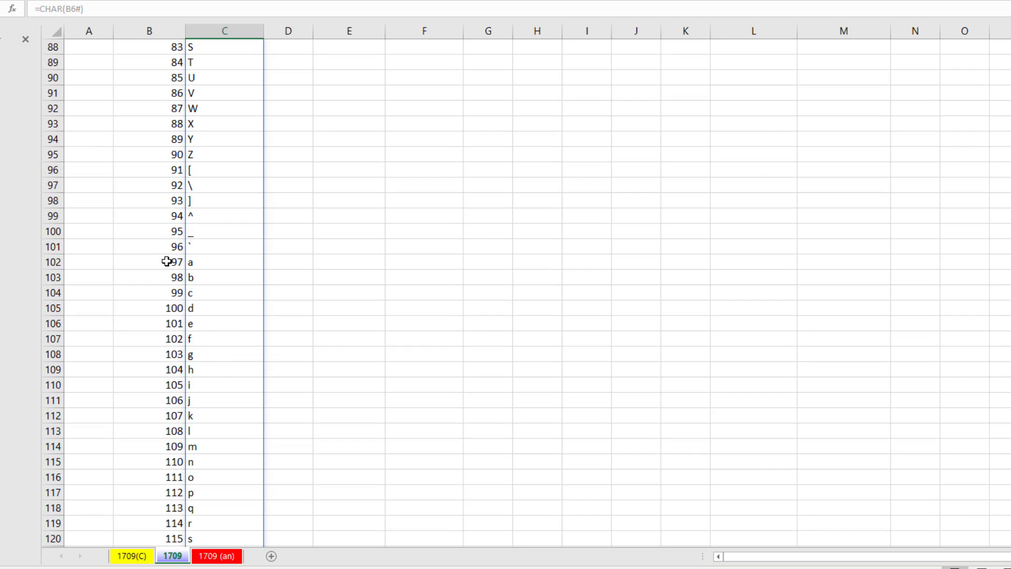
left_click(150, 368)
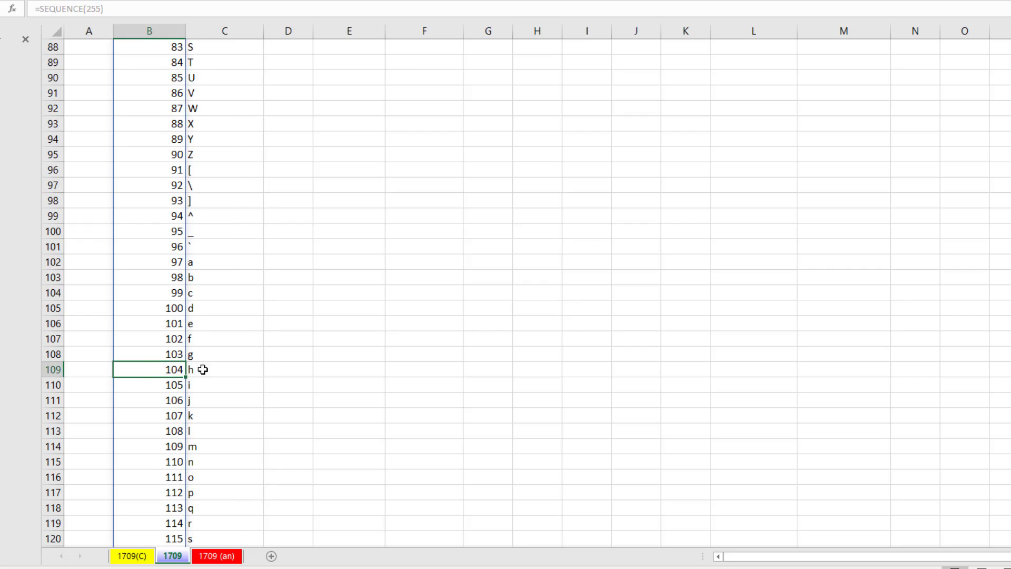
left_click(235, 372)
key("ctrl+Up")
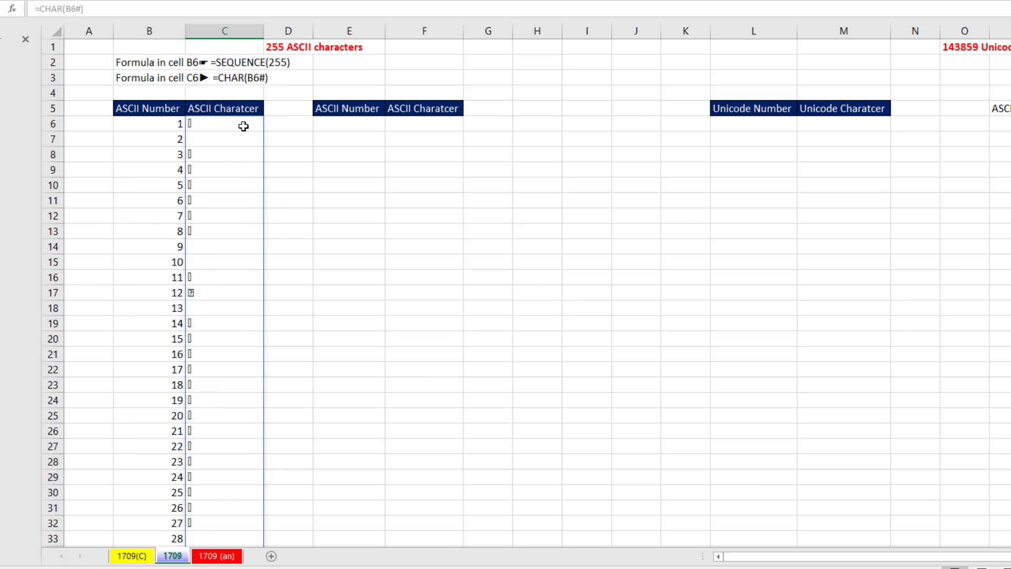
- In E6, start a LET formula defining n as SEQUENCE(255)
left_click(335, 129)
type("=let")
key("Tab")
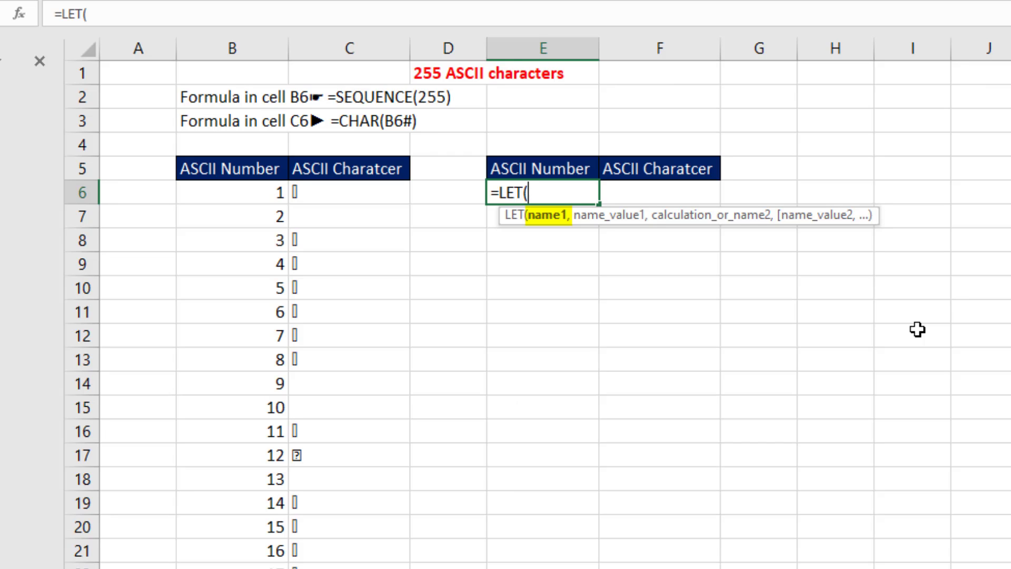
type("n,")
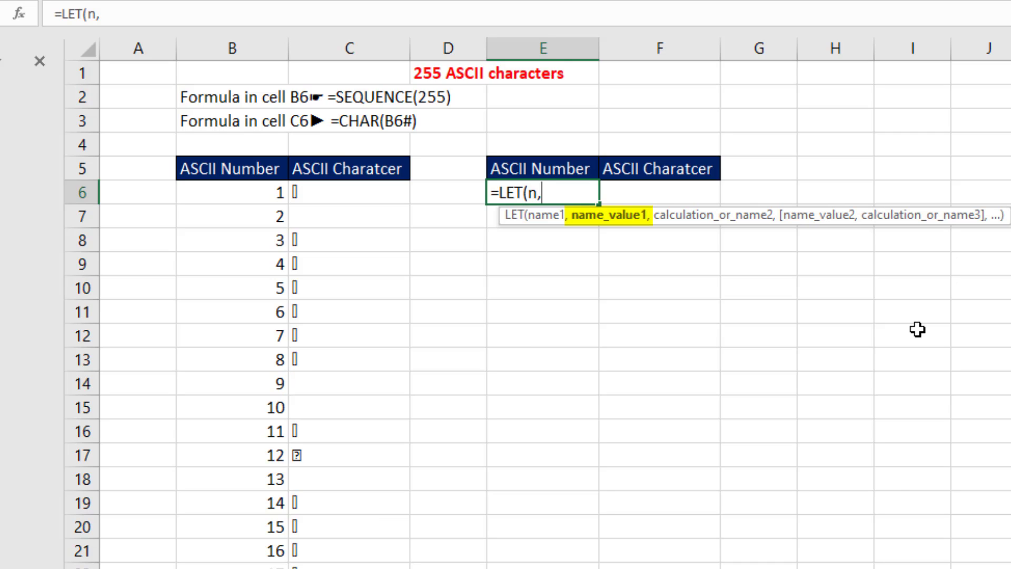
type("seq")
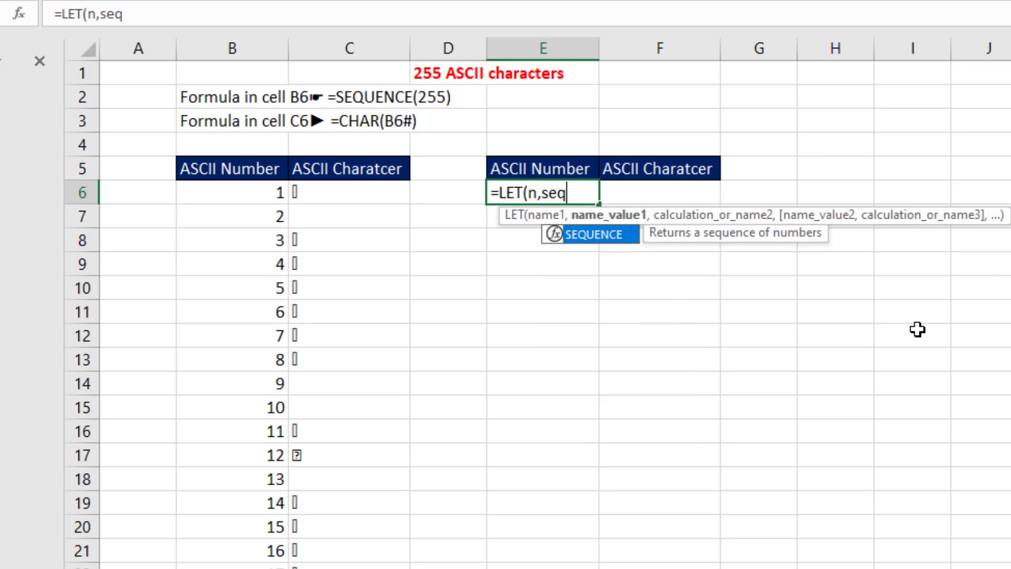
key("Tab")
type("255)")
left_click(547, 217)
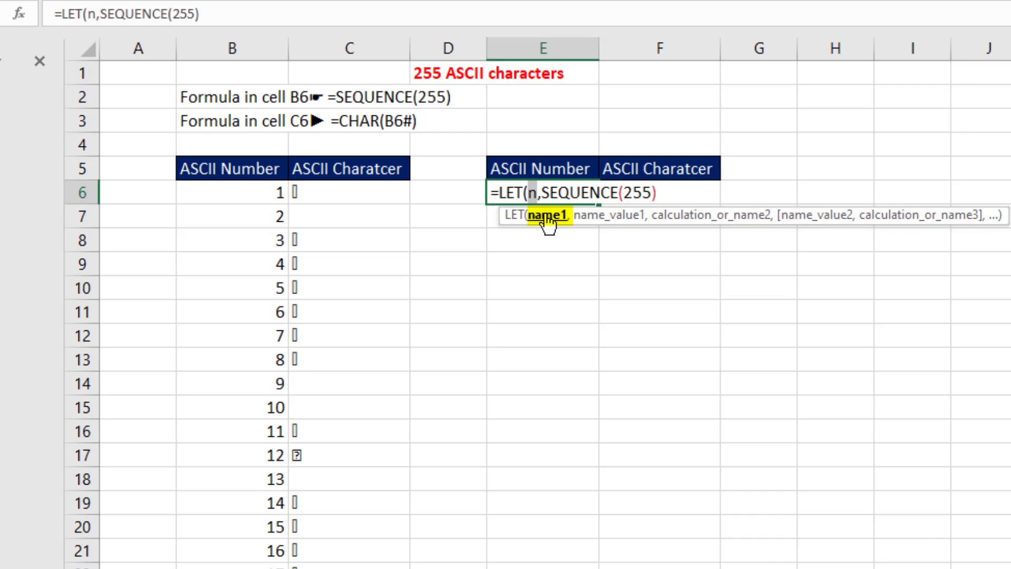
left_click(595, 215)
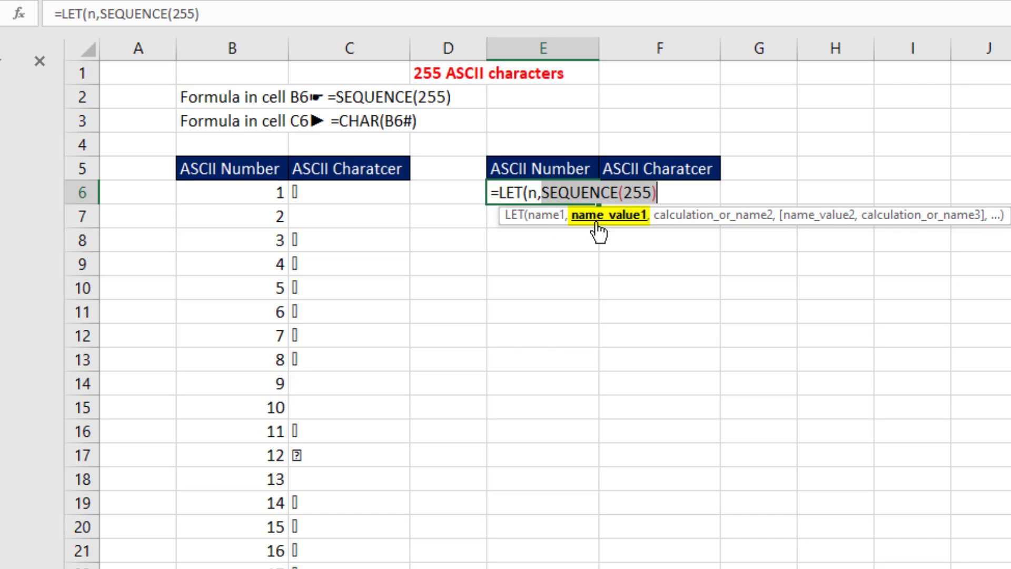
left_click(674, 191)
- Finish the LET with CHOOSE({1,2},n,CHAR(n)) so numbers and characters spill together
type(",")
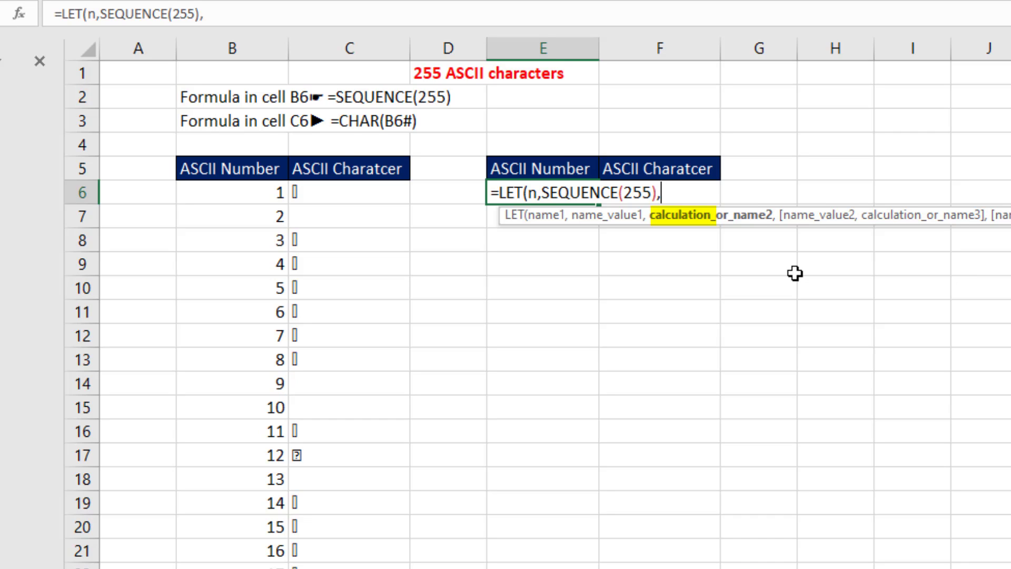
type("ch")
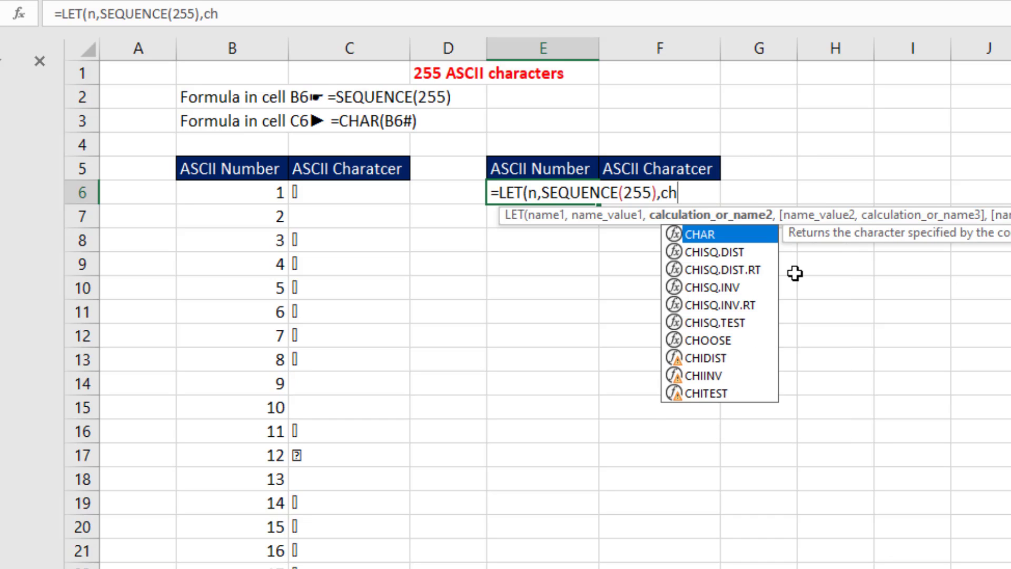
type("o")
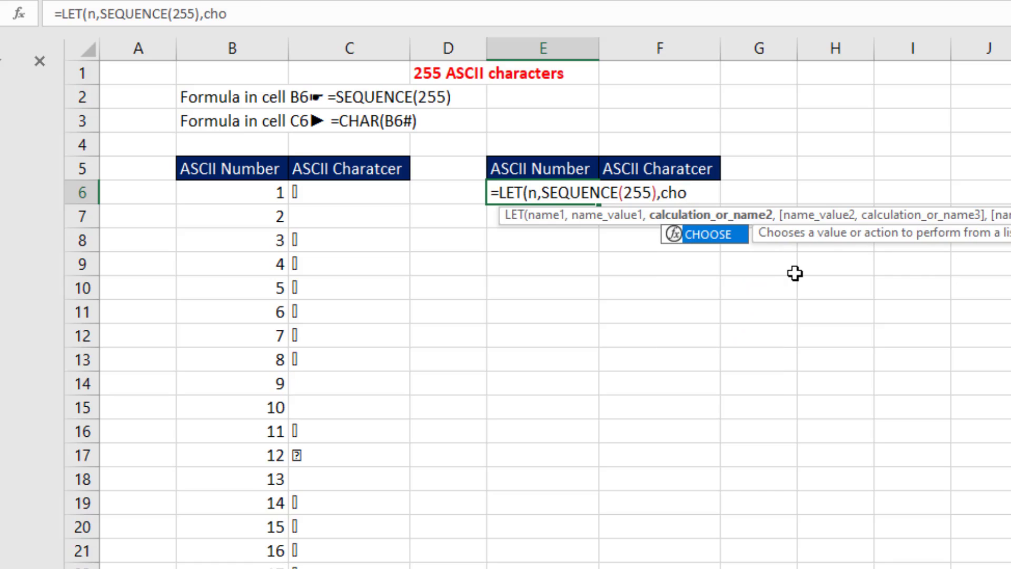
key("Tab")
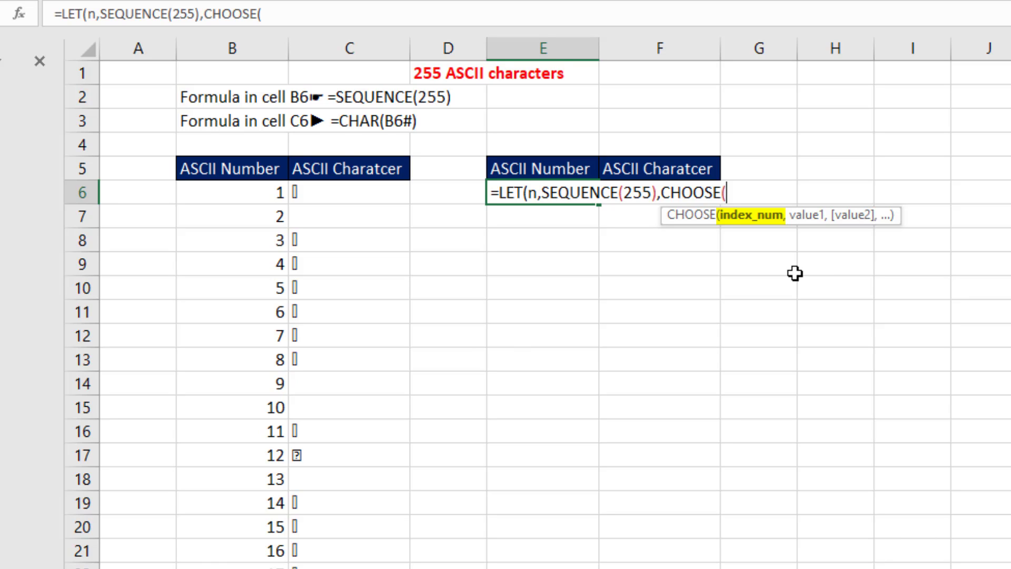
type("{1,2},")
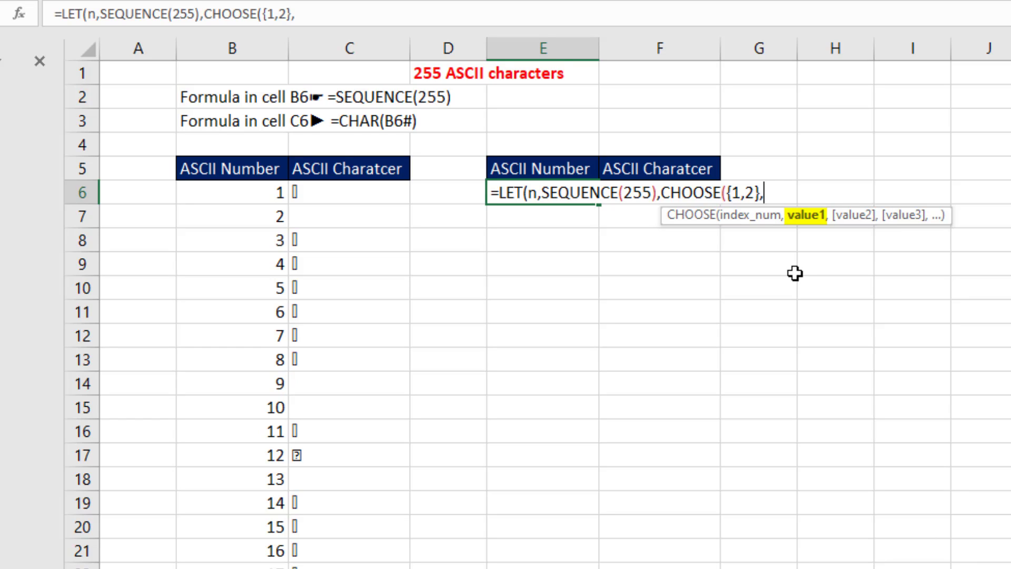
type("n")
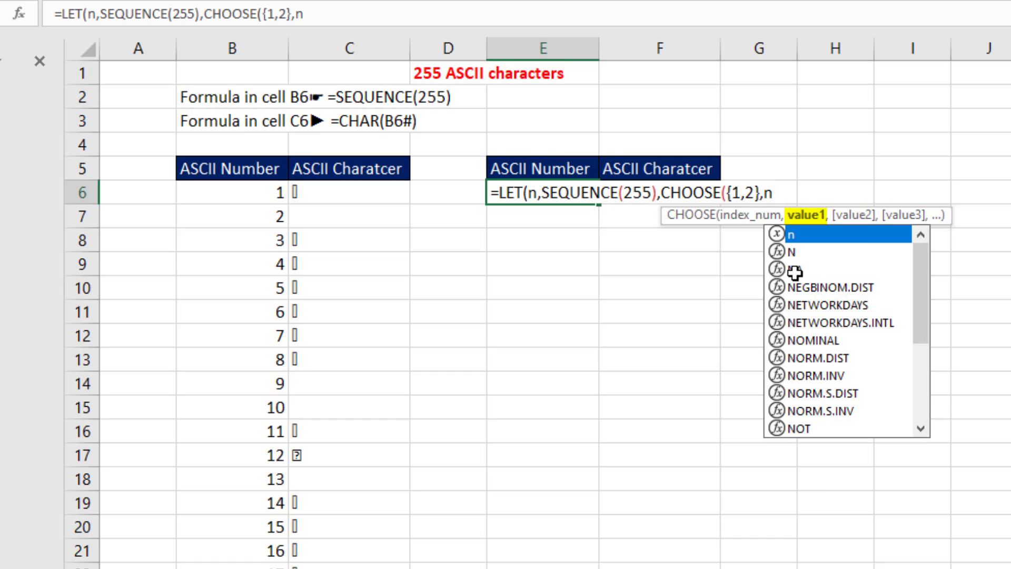
type(",cha")
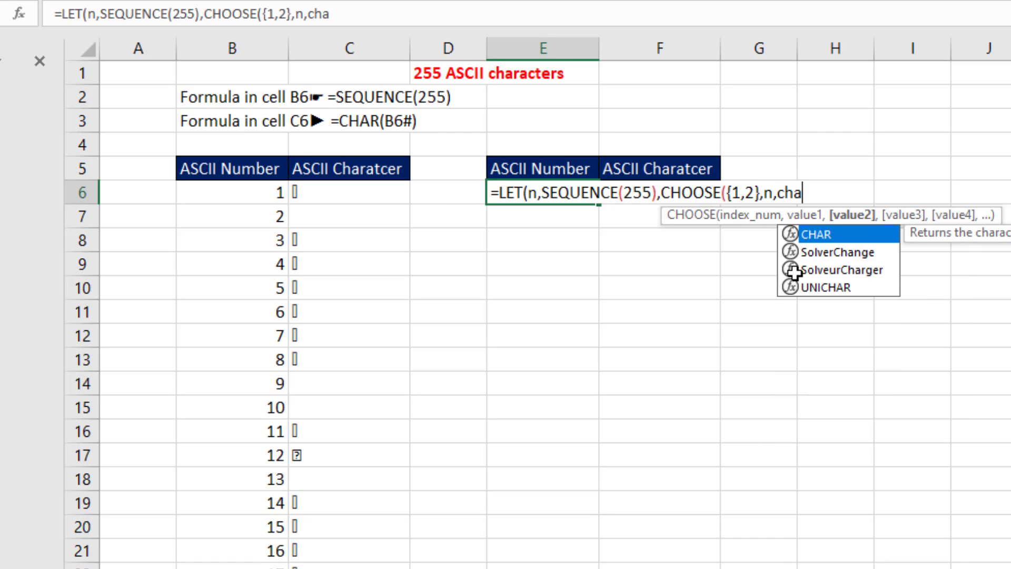
key("Tab")
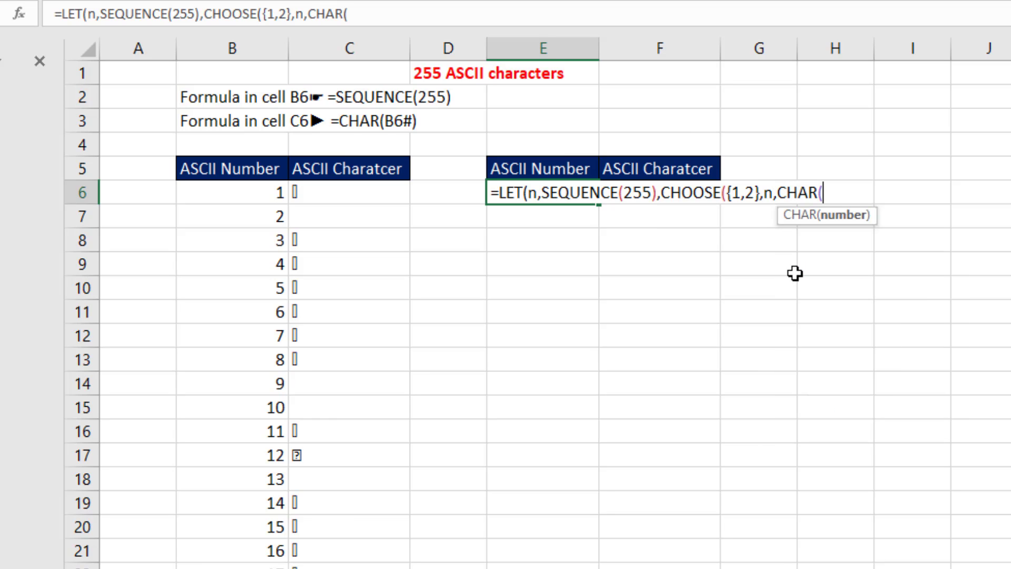
type("n))")
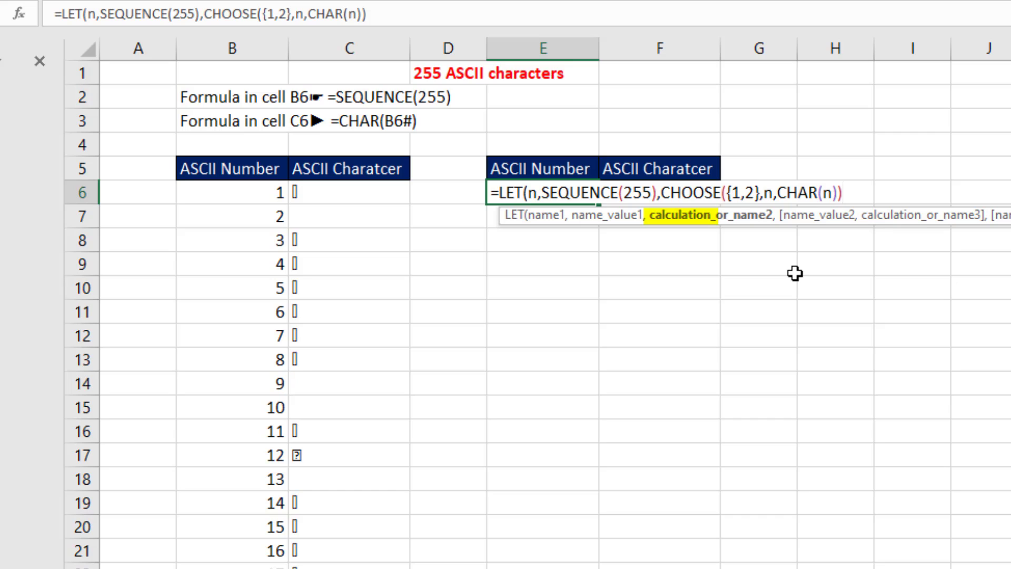
type(")")
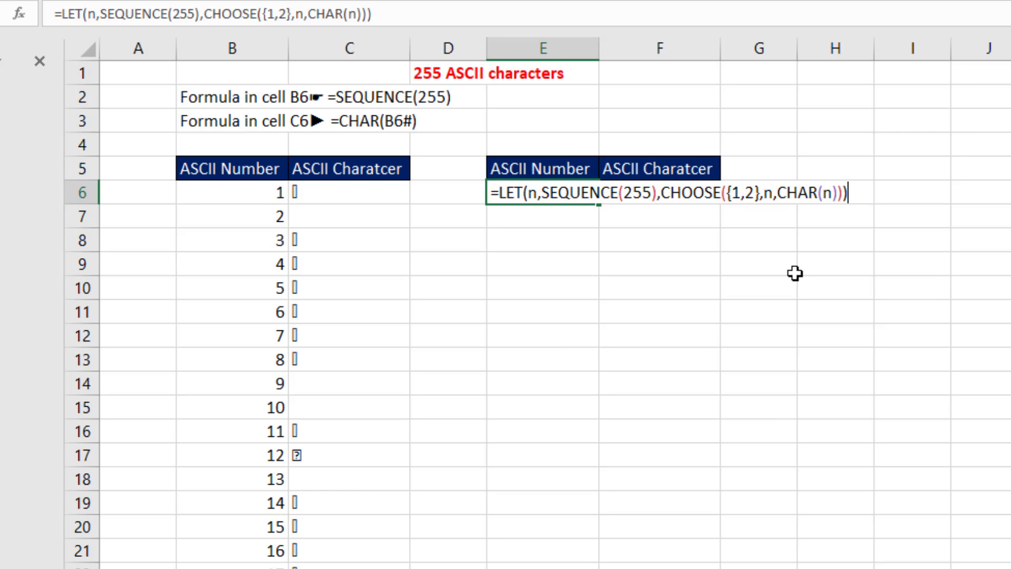
key("Return")
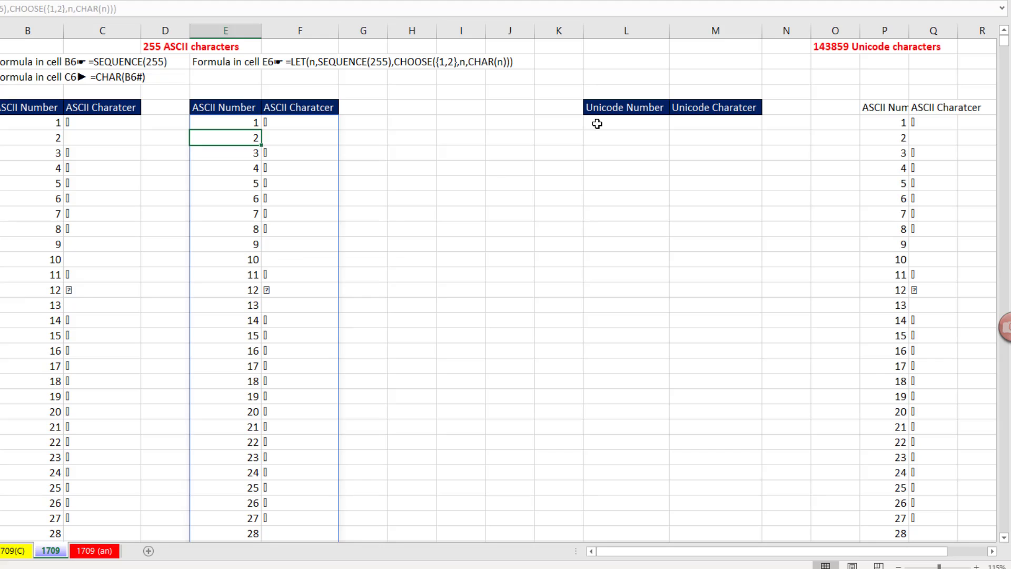
- Enter =SEQUENCE(143859) in L6 to spill the Unicode numbers down column L
left_click(606, 124)
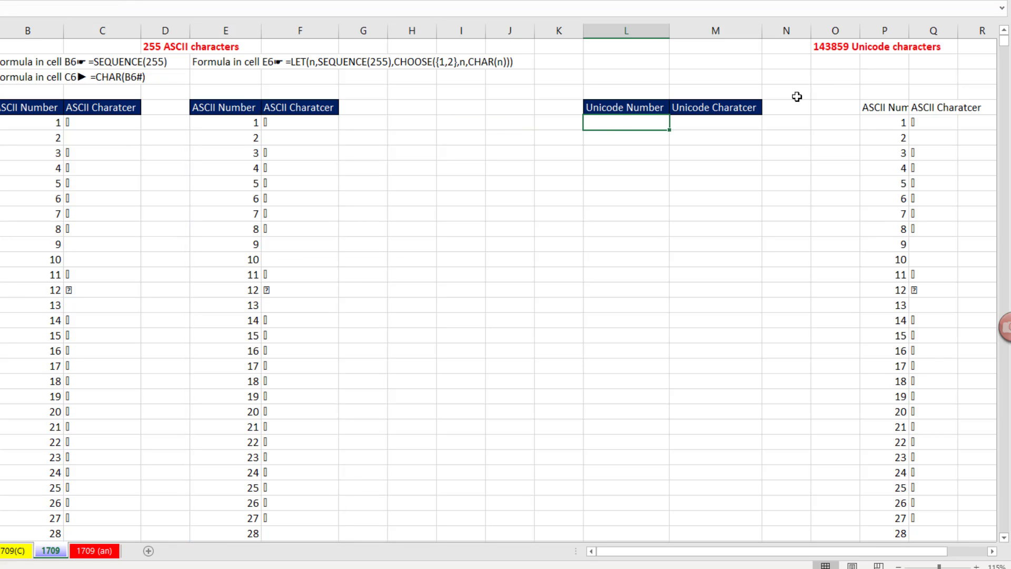
type("=seq")
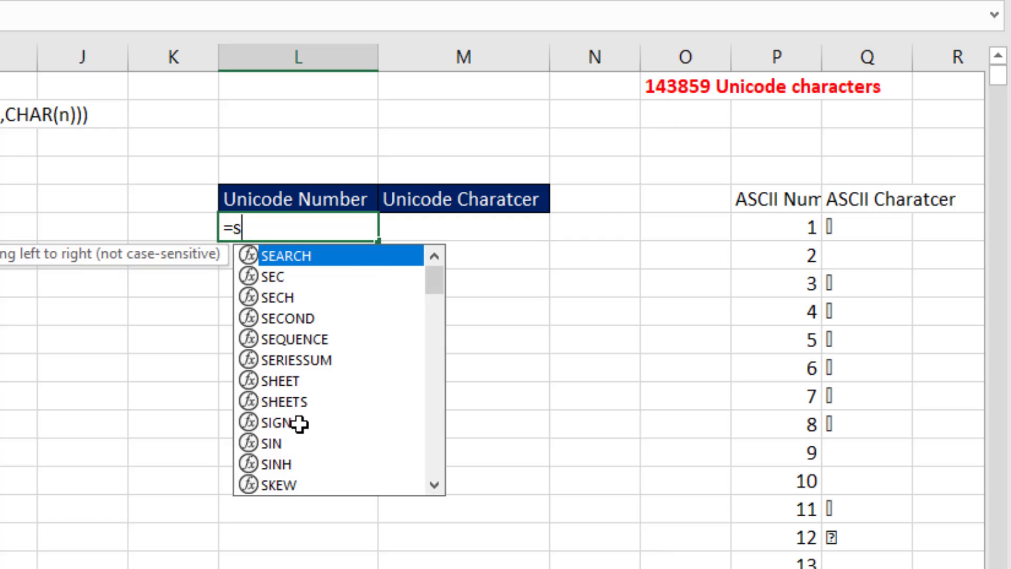
key("Tab")
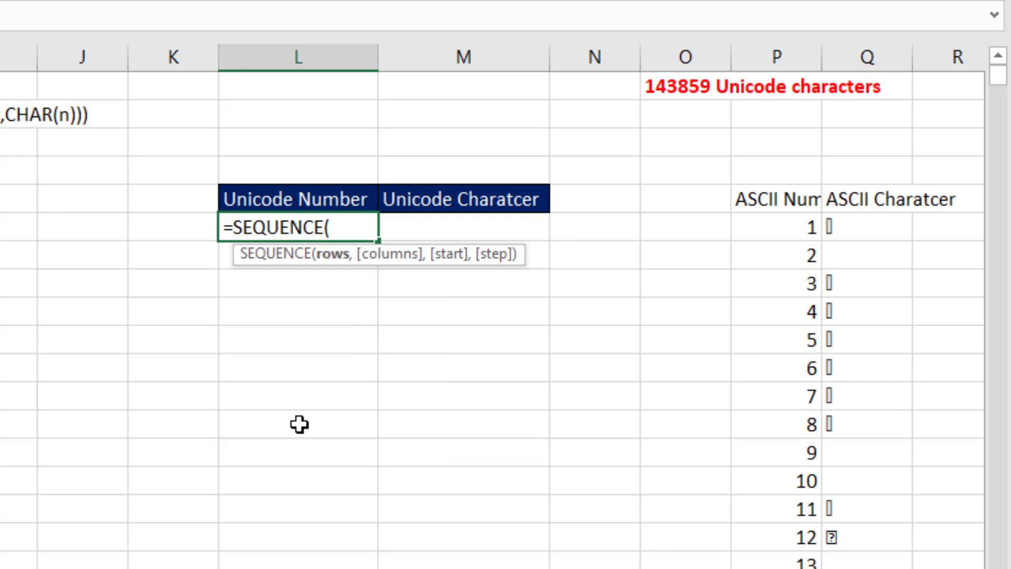
type("143859)")
key("Return")
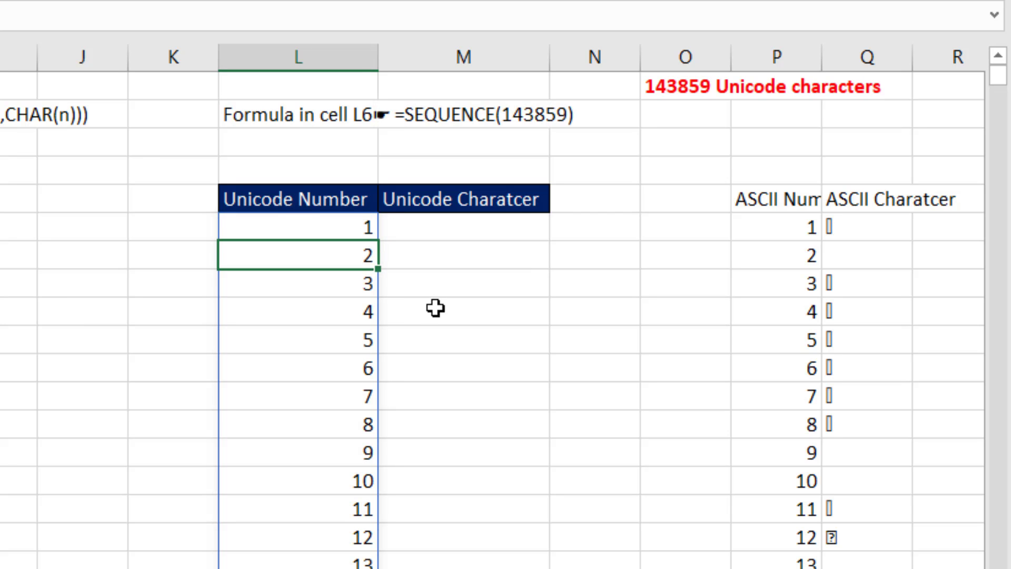
- Enter =UNICHAR(L6#) in M6 to spill each number's Unicode character
left_click(424, 234)
type("=u")
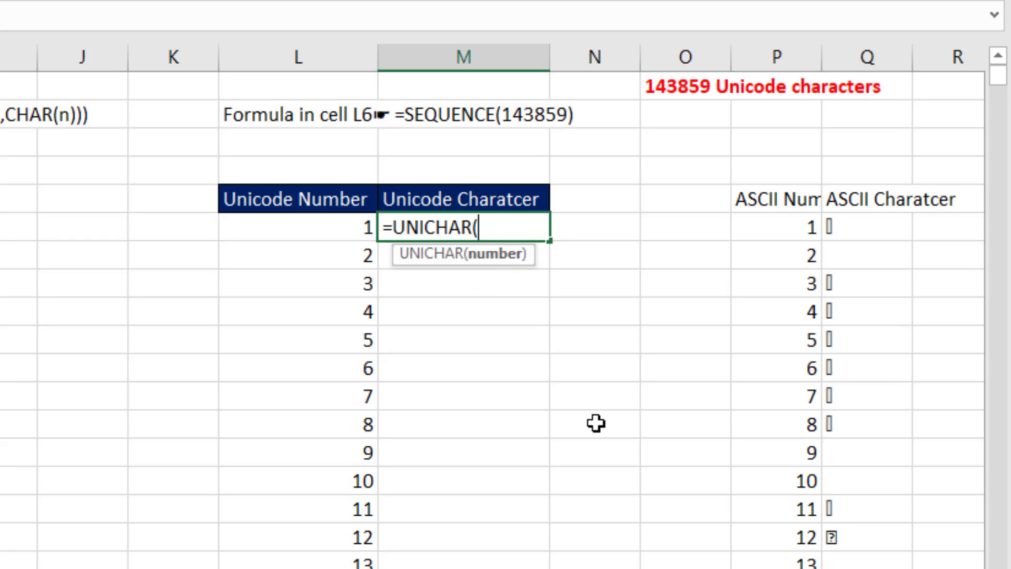
key("Left")
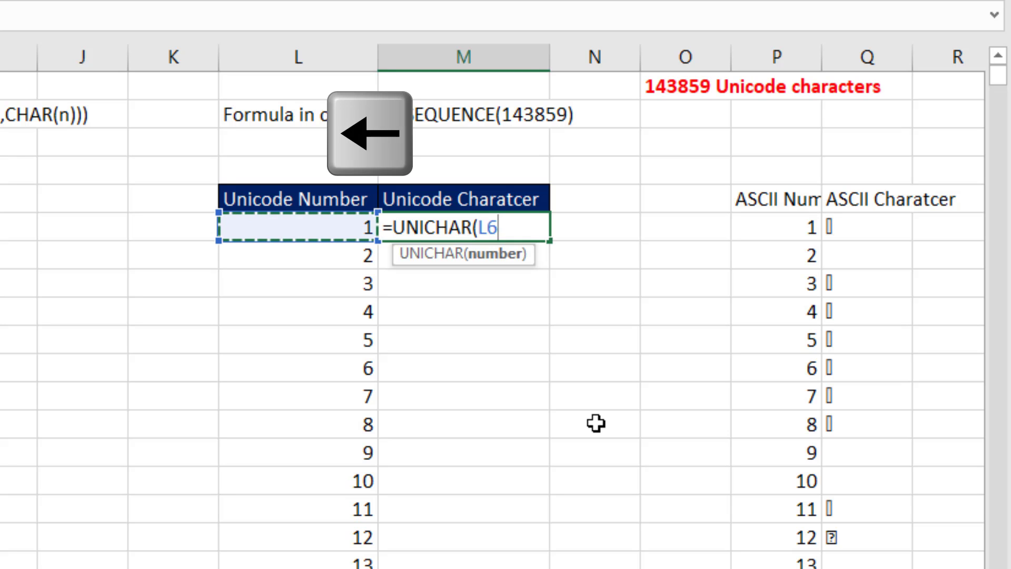
type("#)")
key("Return")
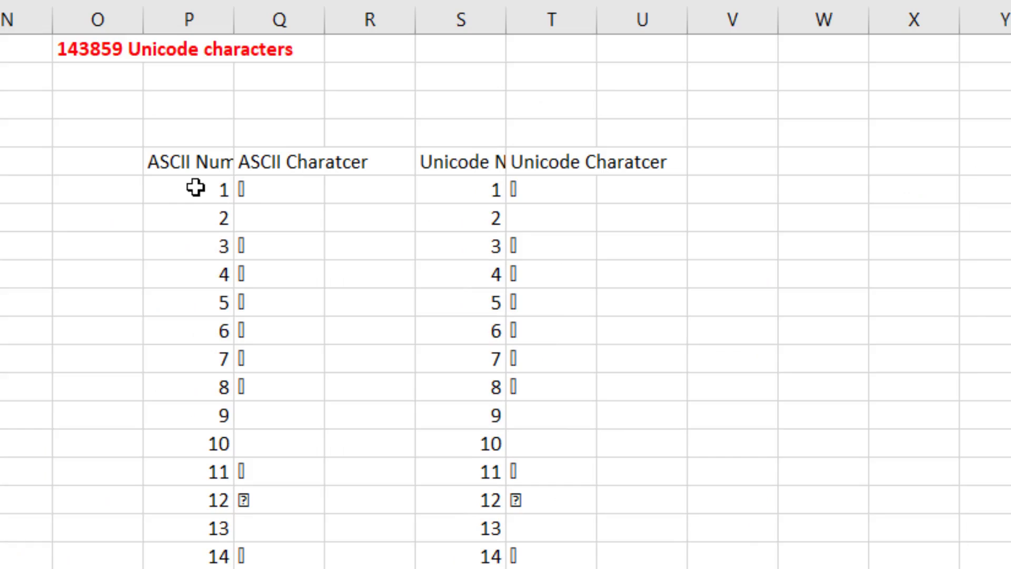
double_click(787, 225)
left_click(200, 190)
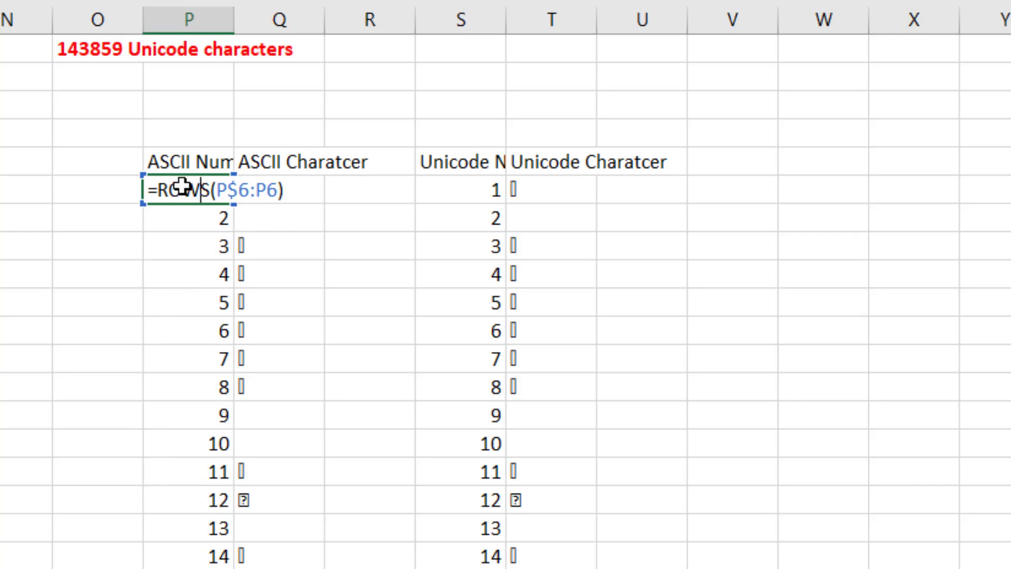
left_click(153, 187)
double_click(282, 190)
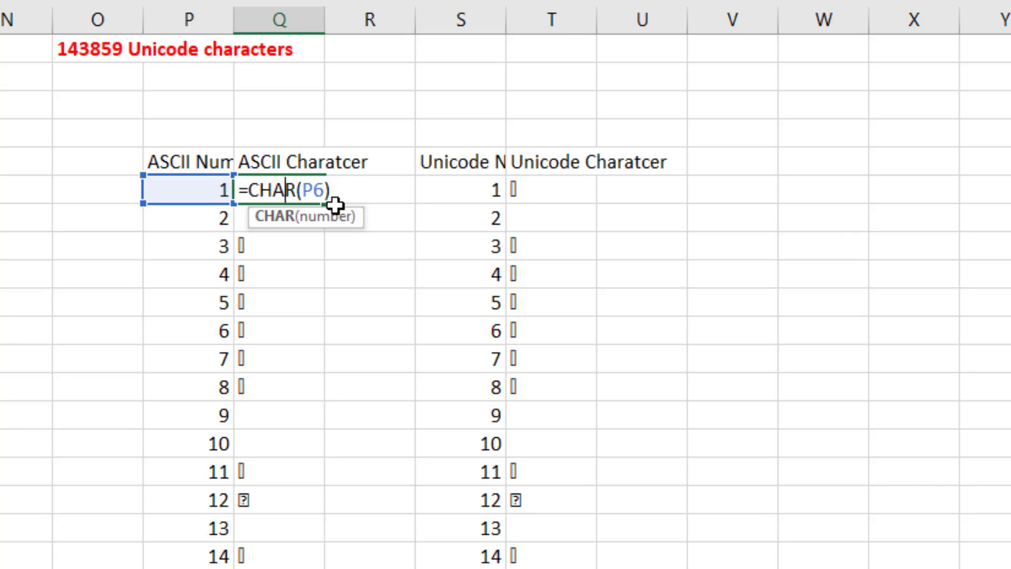
key("Escape")
double_click(469, 193)
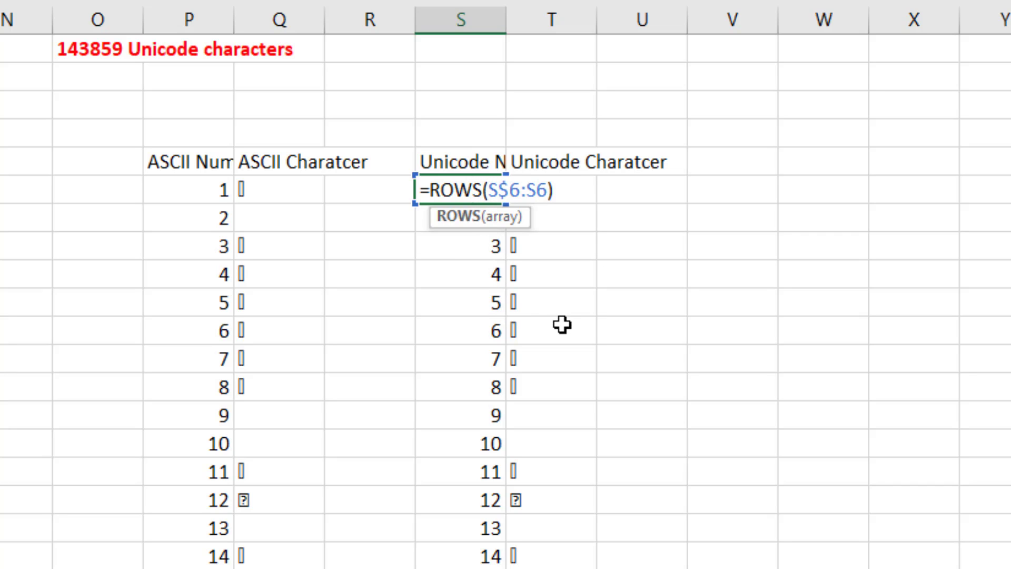
key("Escape")
double_click(547, 187)
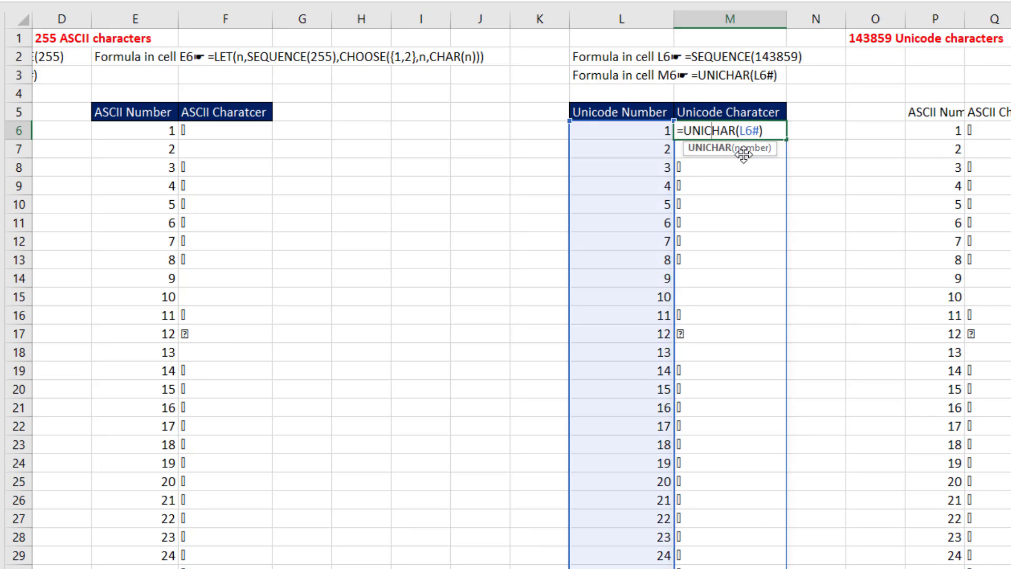
key("Escape")
left_click(645, 128)
double_click(647, 130)
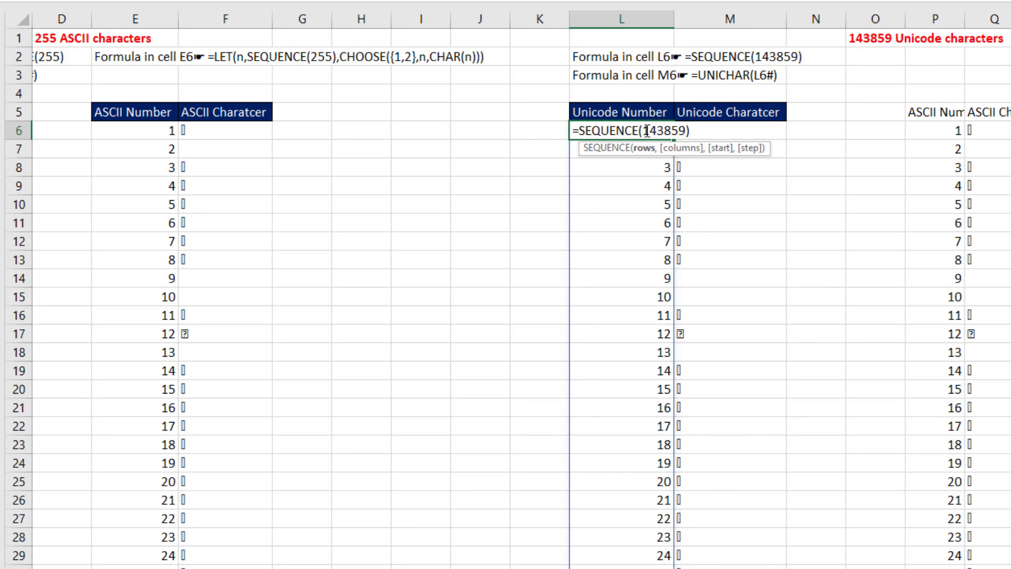
key("Escape")
scroll(591, 134, "left", 3)
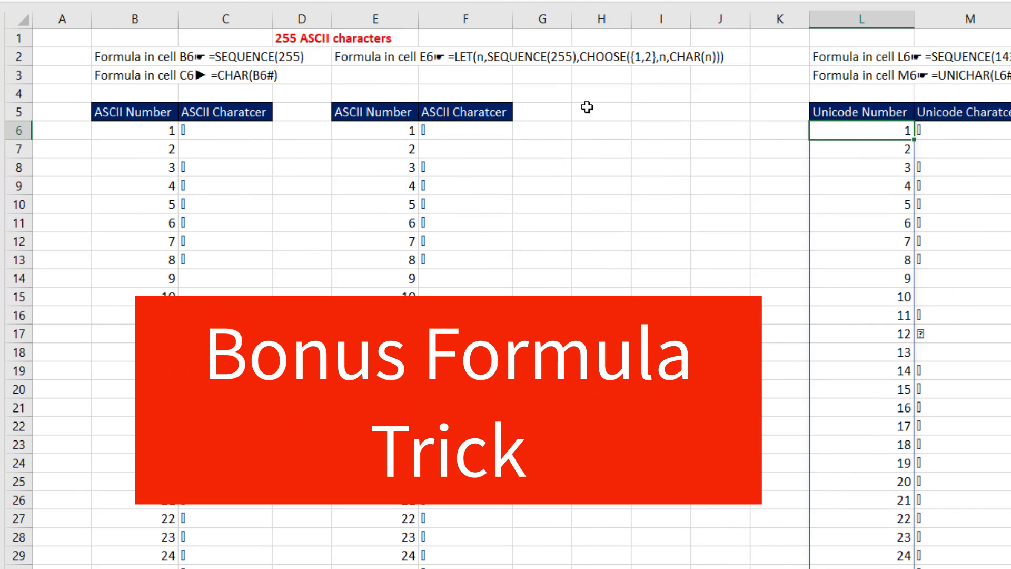
- Start the label formula ="Formula in cell "&ADDRESS(ROW(E6),COLUMN(E6) in the label cell
left_click(588, 107)
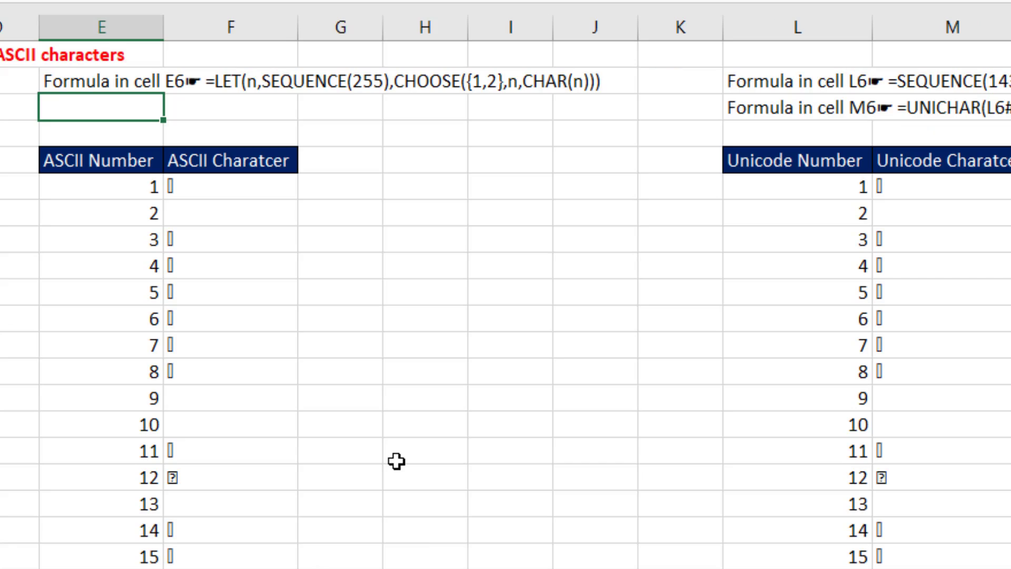
type("=\"Formula in cell")
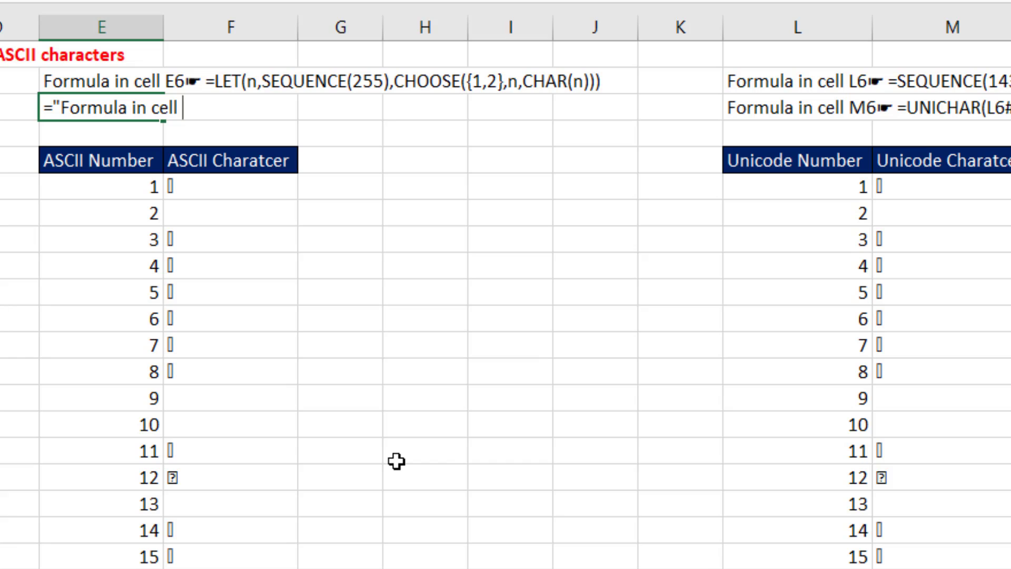
type(" \"&ad")
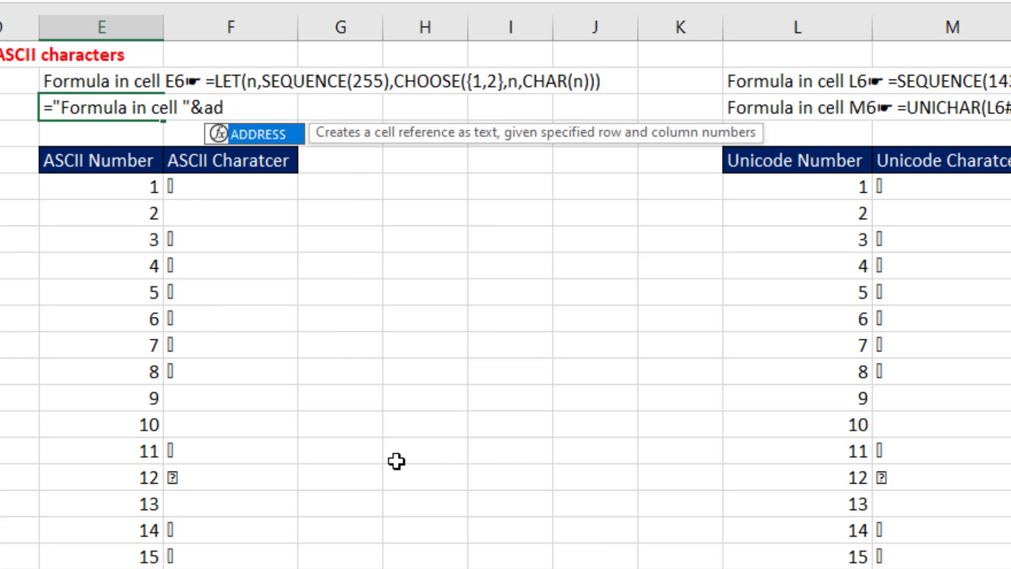
key("Tab")
type("row")
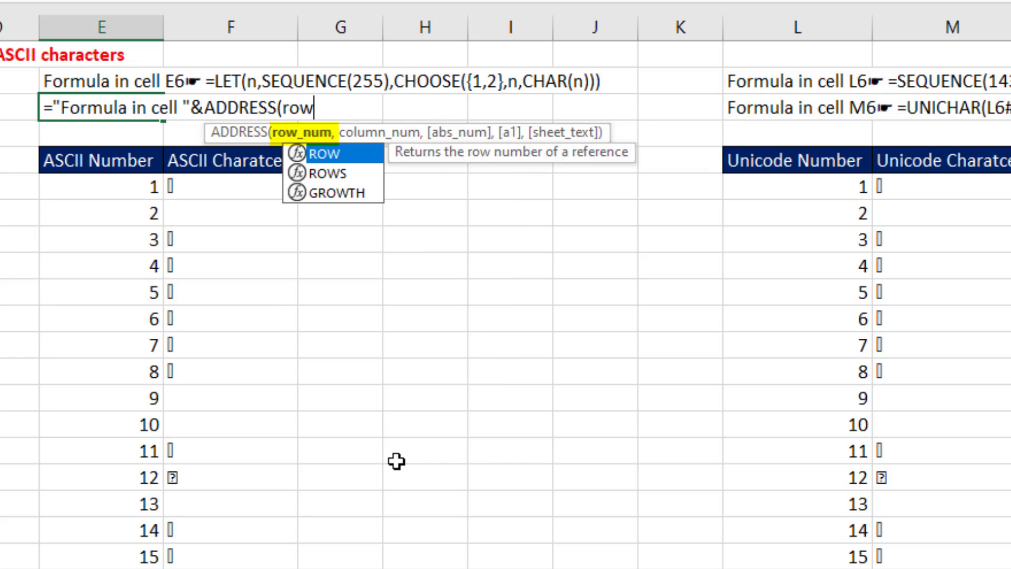
key("Tab")
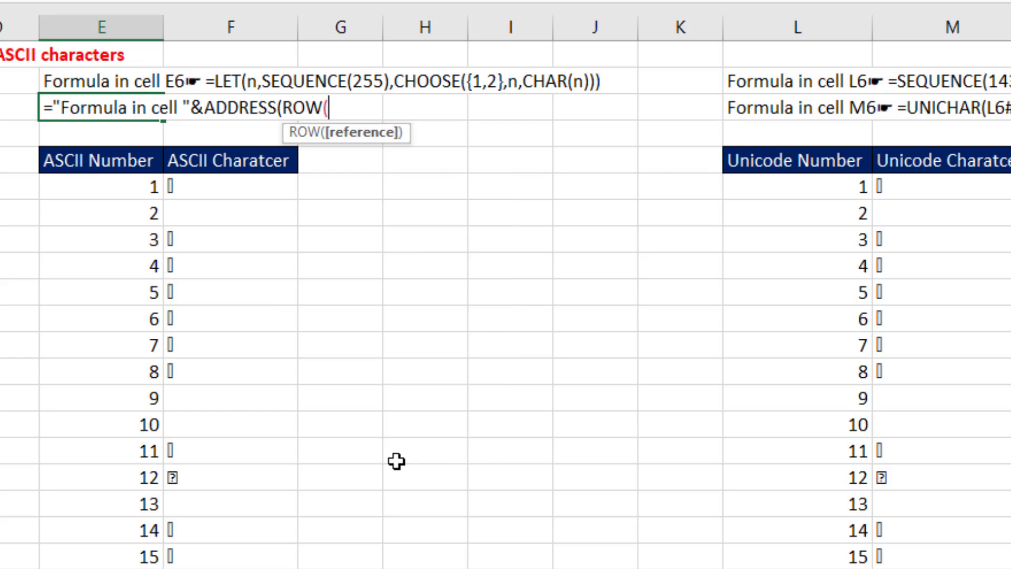
left_click(104, 192)
type(")")
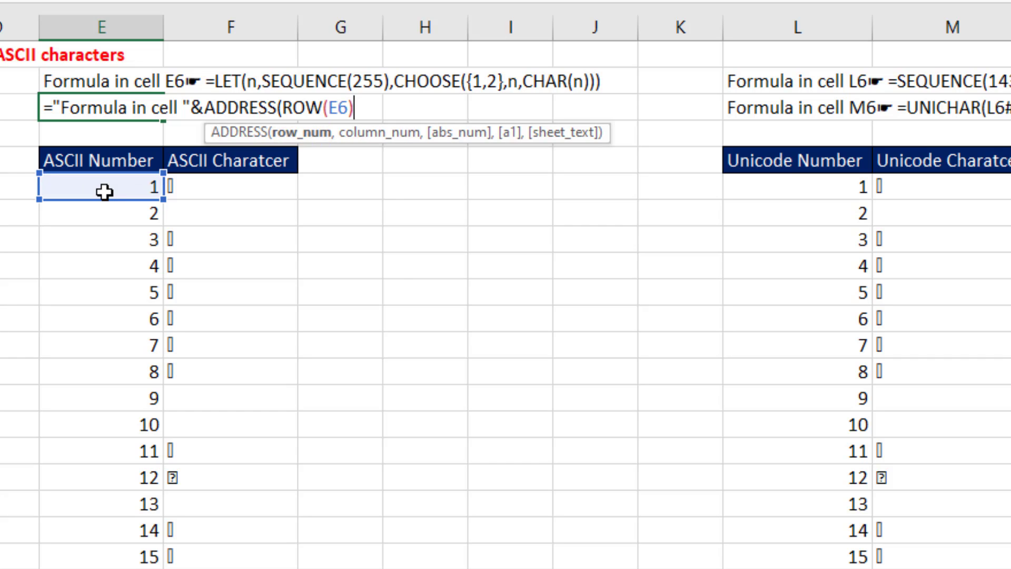
type(",column")
key("Tab")
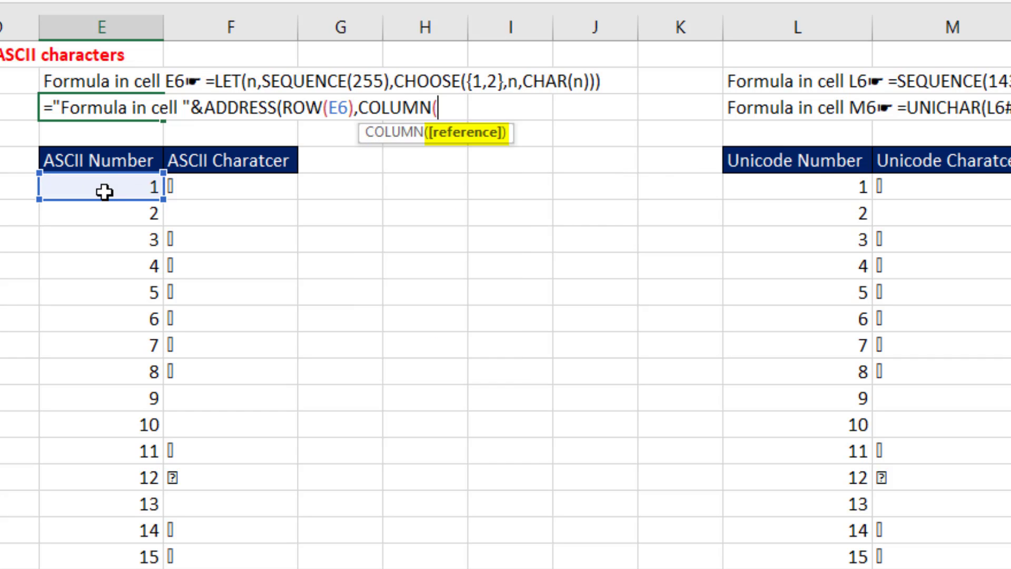
left_click(104, 191)
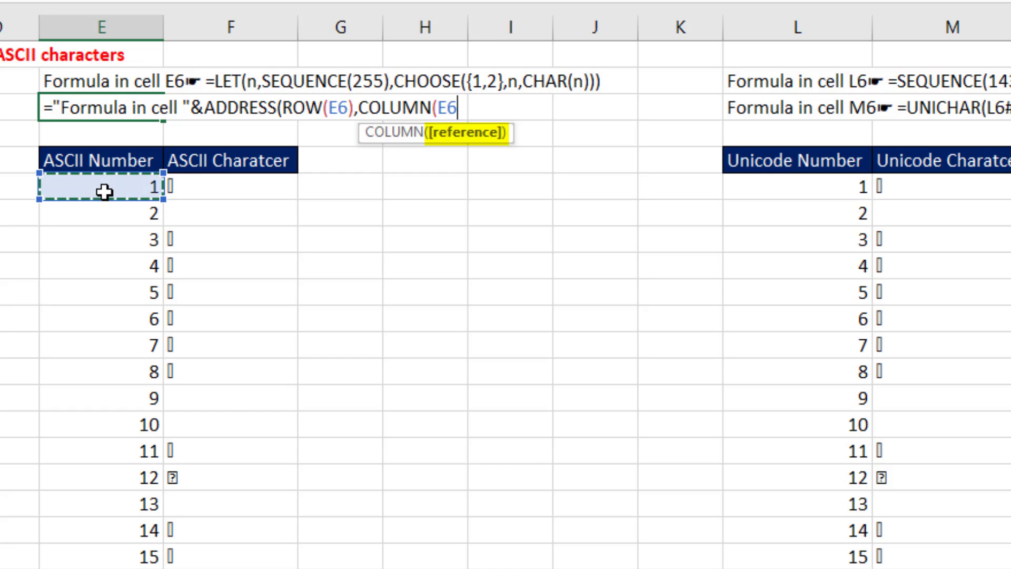
- Complete it with address type 4, a space and UNICHAR(9566), then commit
type(")")
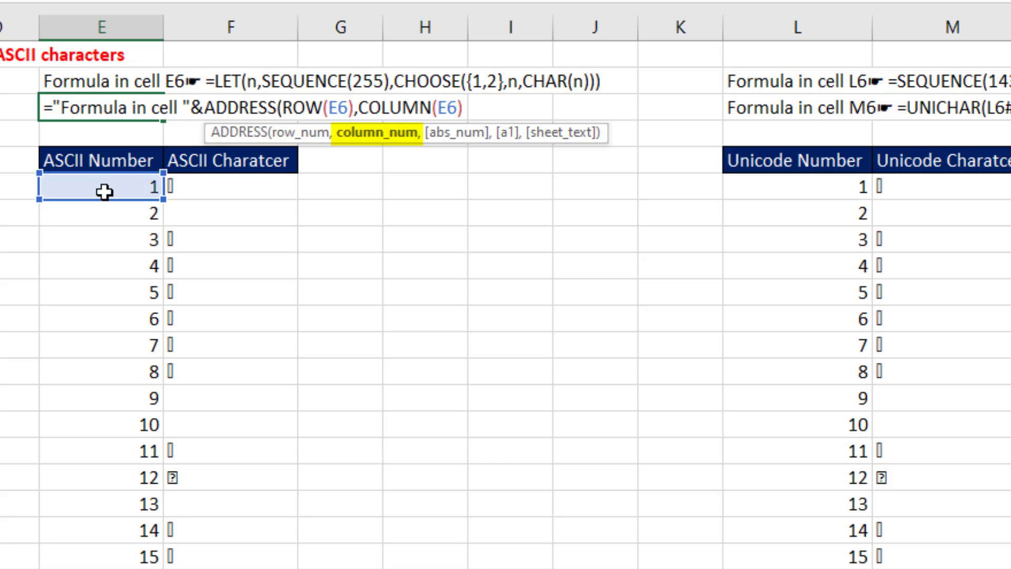
type(",")
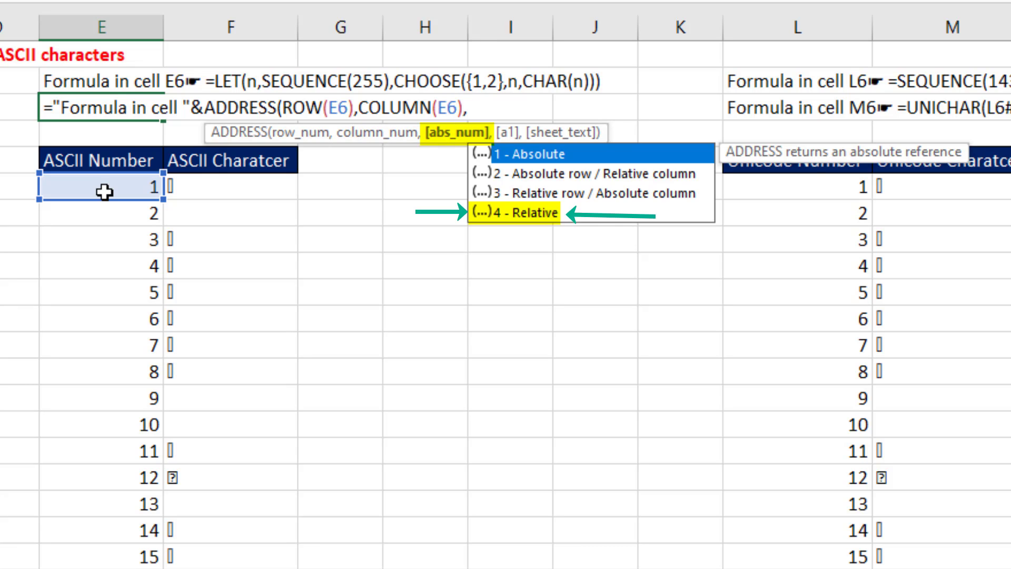
type("4)")
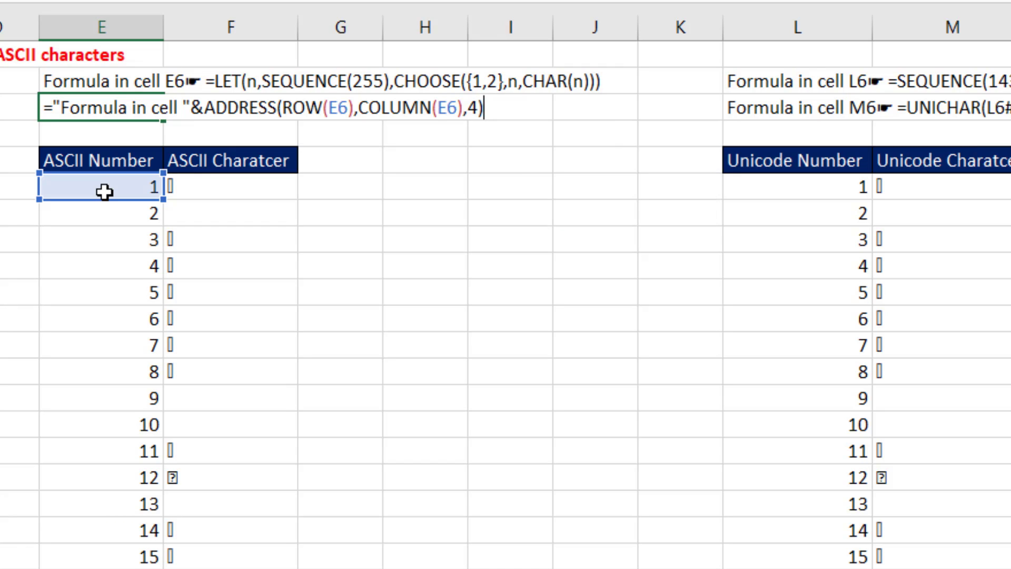
type("&\" \"&u")
key("Tab")
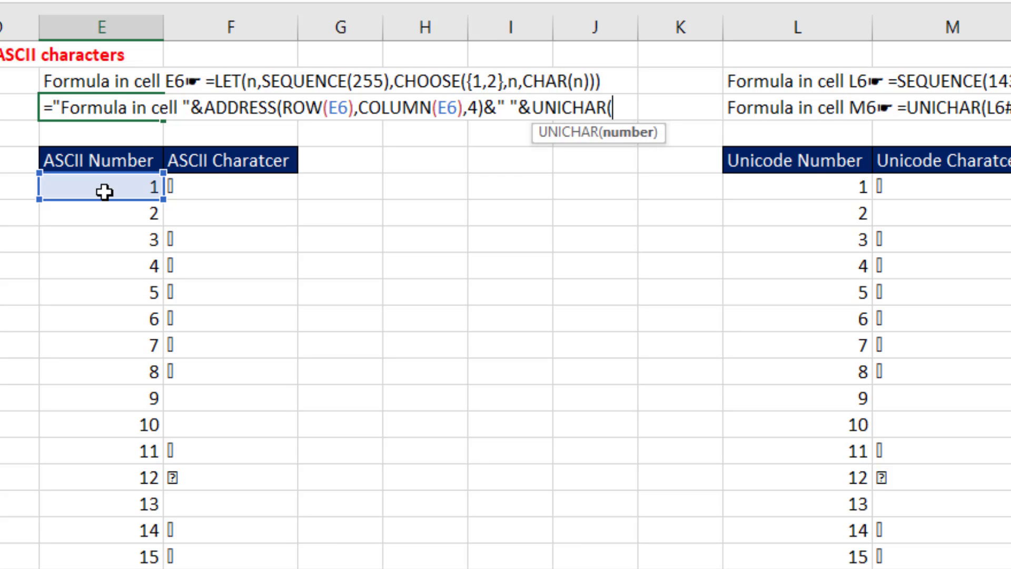
type("9566)")
key("ctrl+Return")
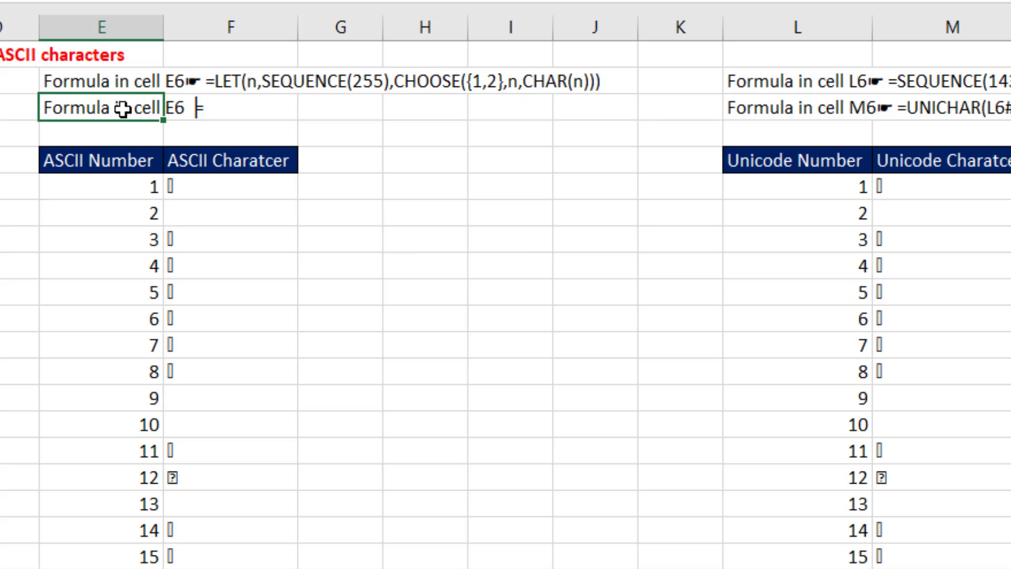
- Change the label's character code from 9566 to 9658 so it shows ▶
double_click(120, 107)
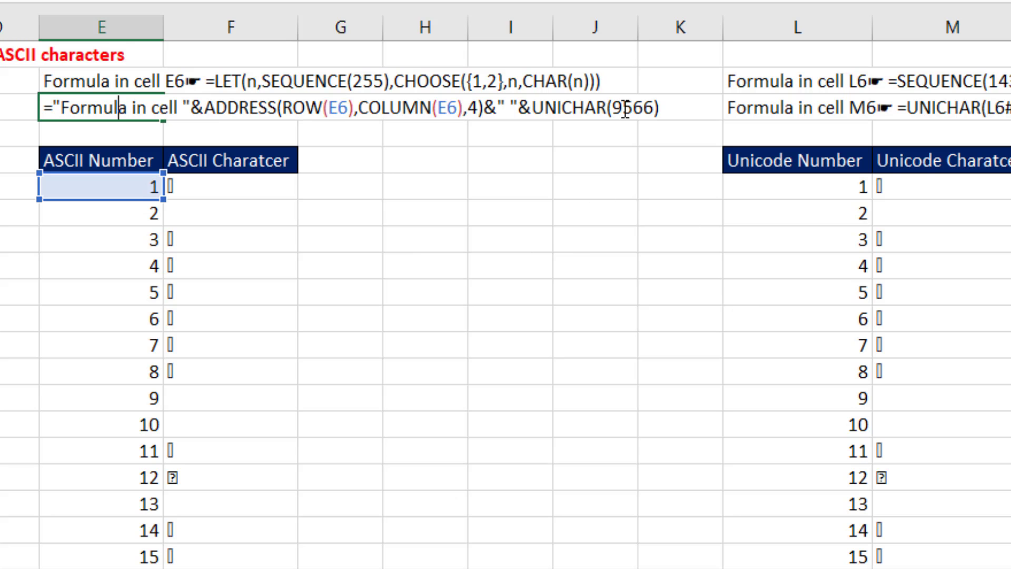
left_click_drag(623, 109, 651, 108)
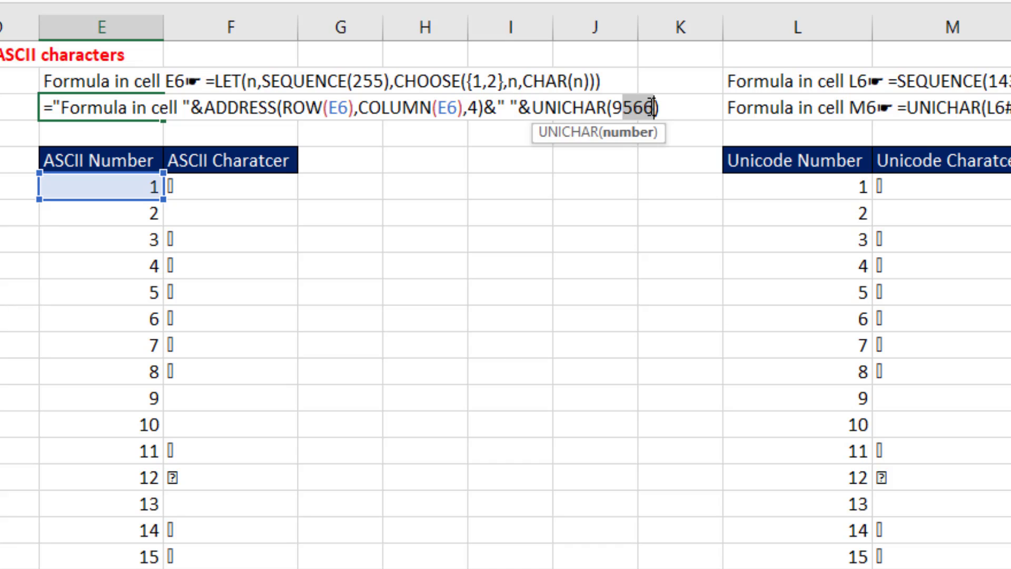
type("658")
key("ctrl+Return")
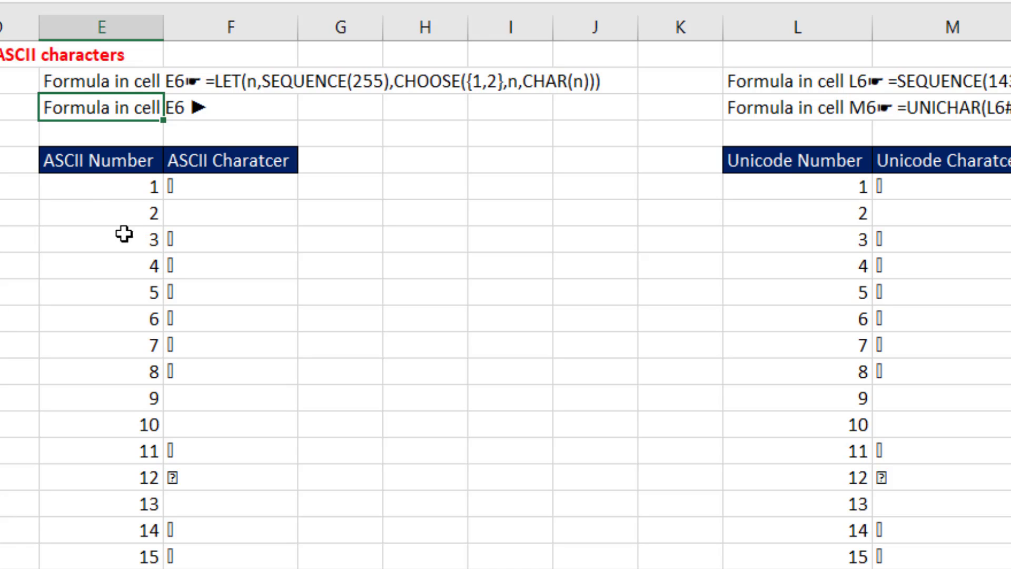
double_click(105, 112)
left_click(665, 109)
- Append a space and FORMULATEXT(E6) to the label formula
type("&ADDRESS(ROW(E6),COLUMN(E6),4)&")
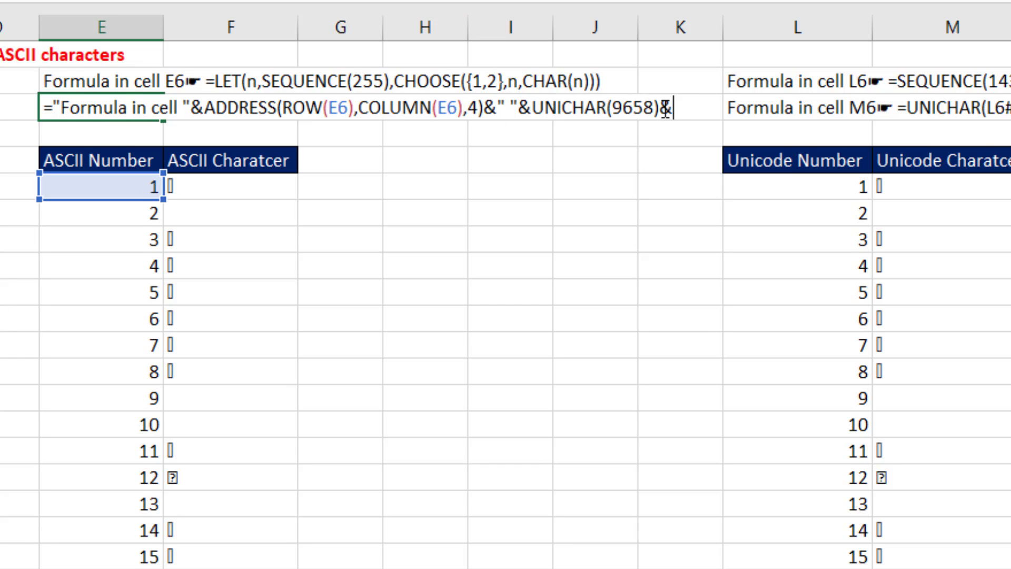
type("\" \"&fo")
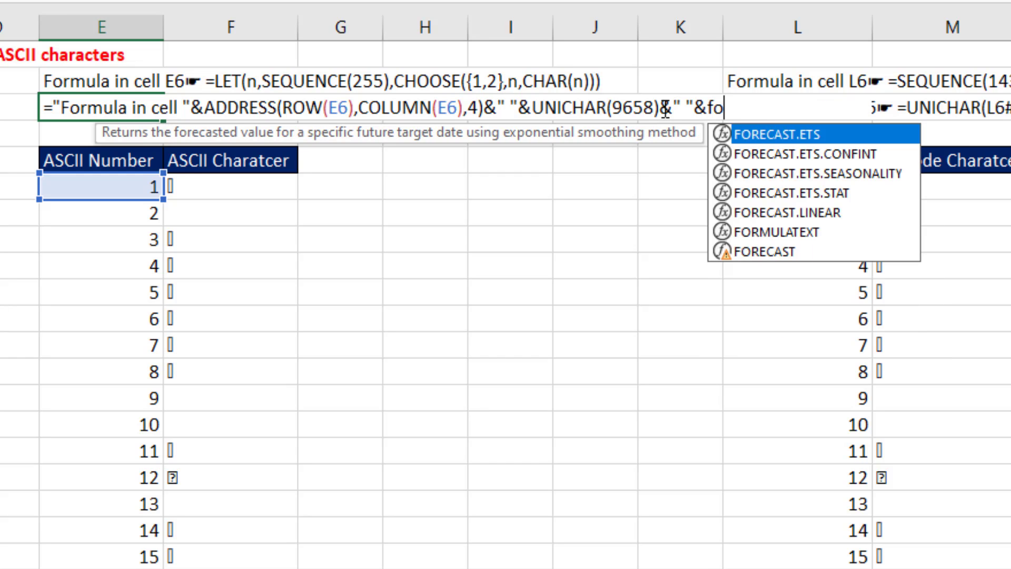
type("rm")
key("Tab")
left_click(133, 187)
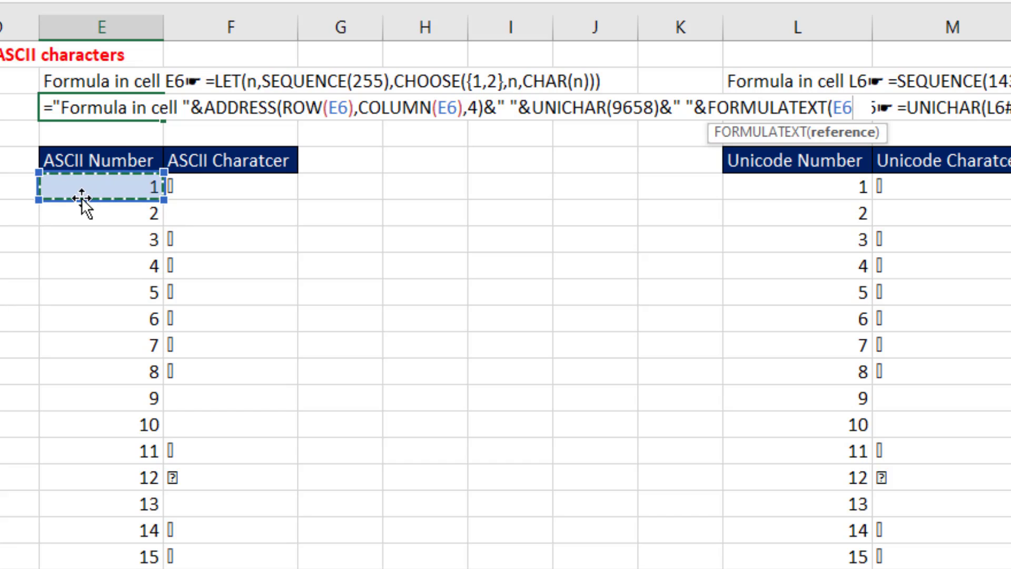
type(")")
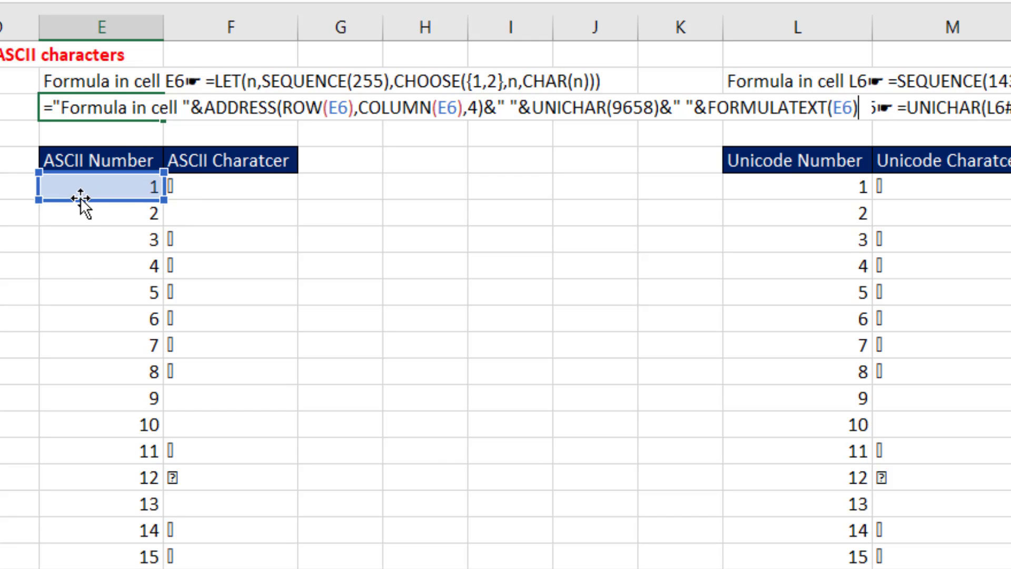
key("ctrl+Return")
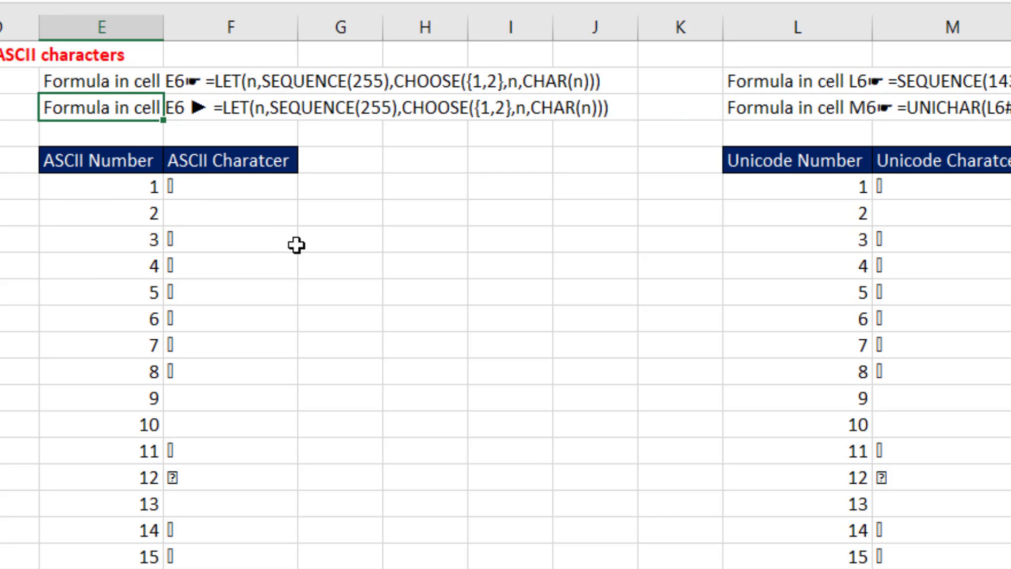
- Wrap the whole label formula in IFNA(...,"") so it goes blank without a formula
double_click(86, 108)
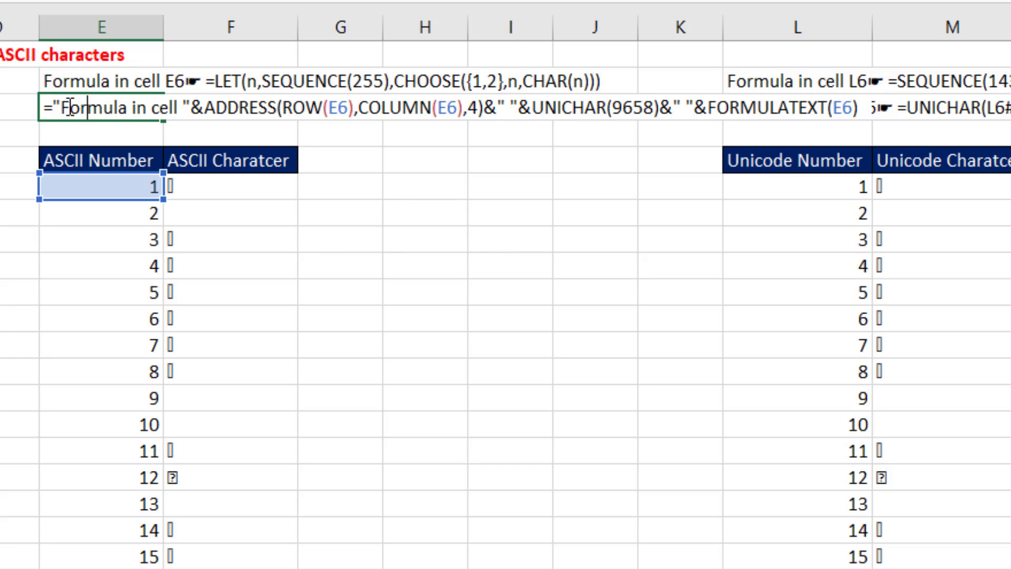
left_click(53, 108)
type("if")
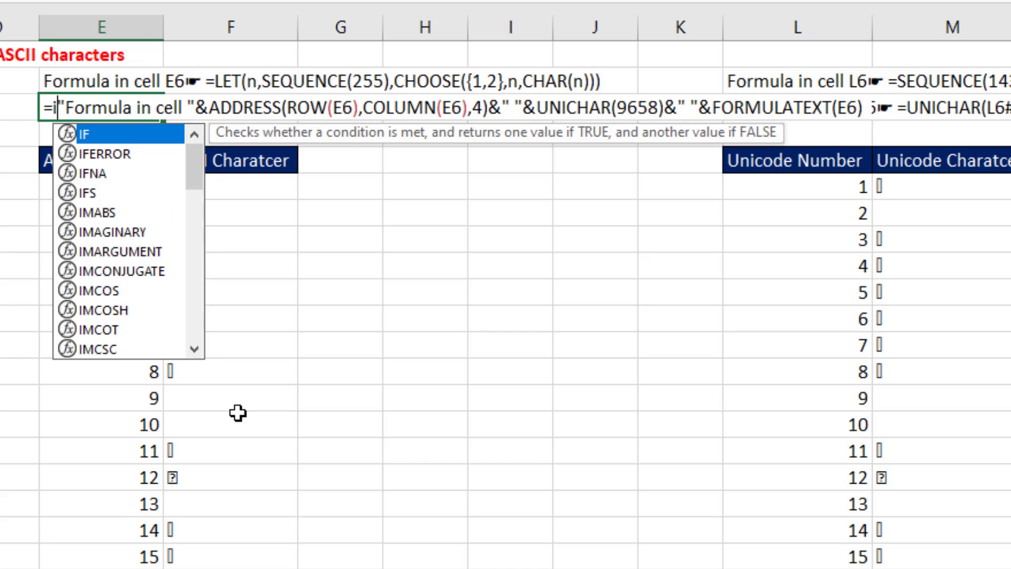
type("n")
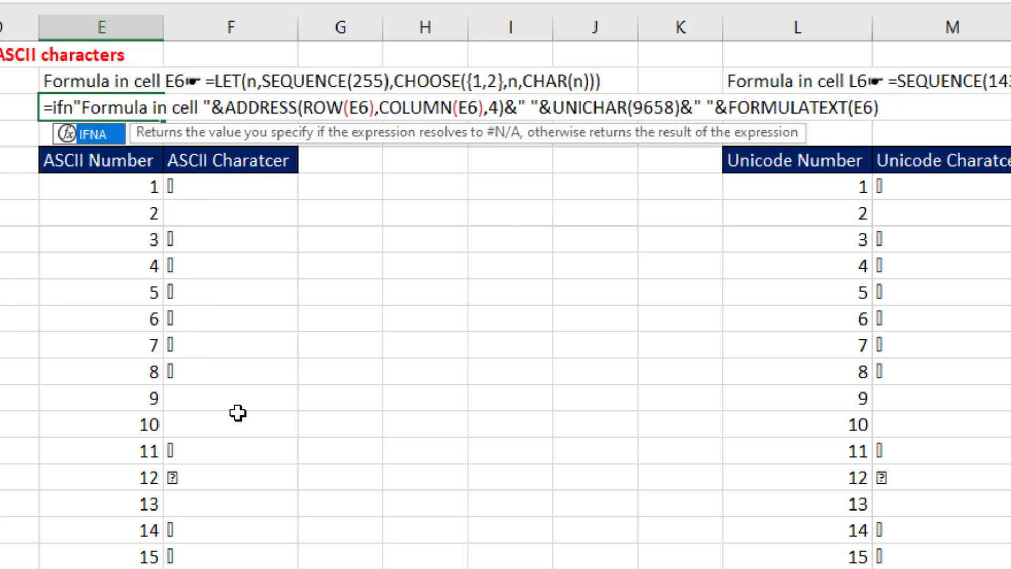
key("Tab")
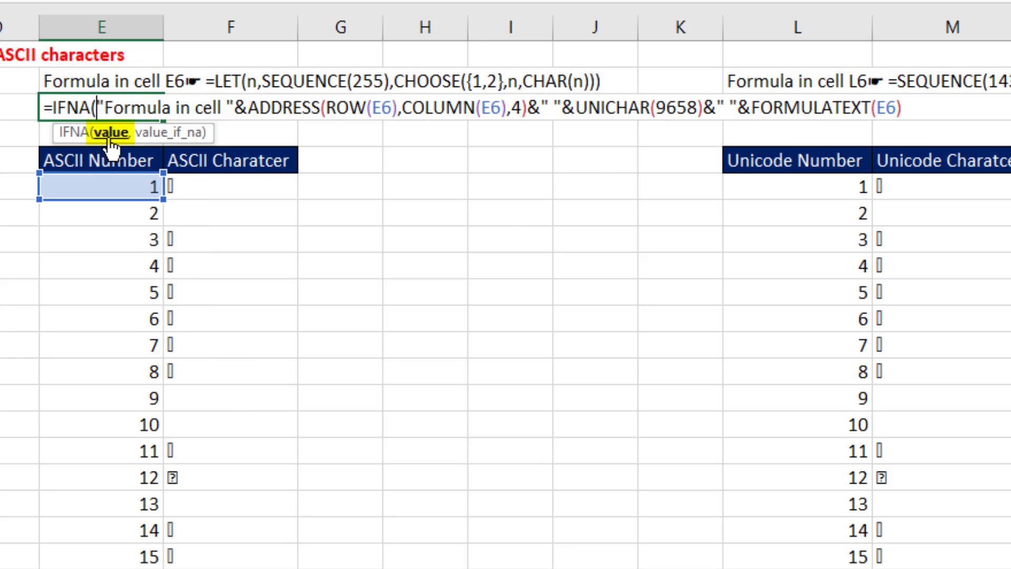
key("shift+End")
left_click(911, 109)
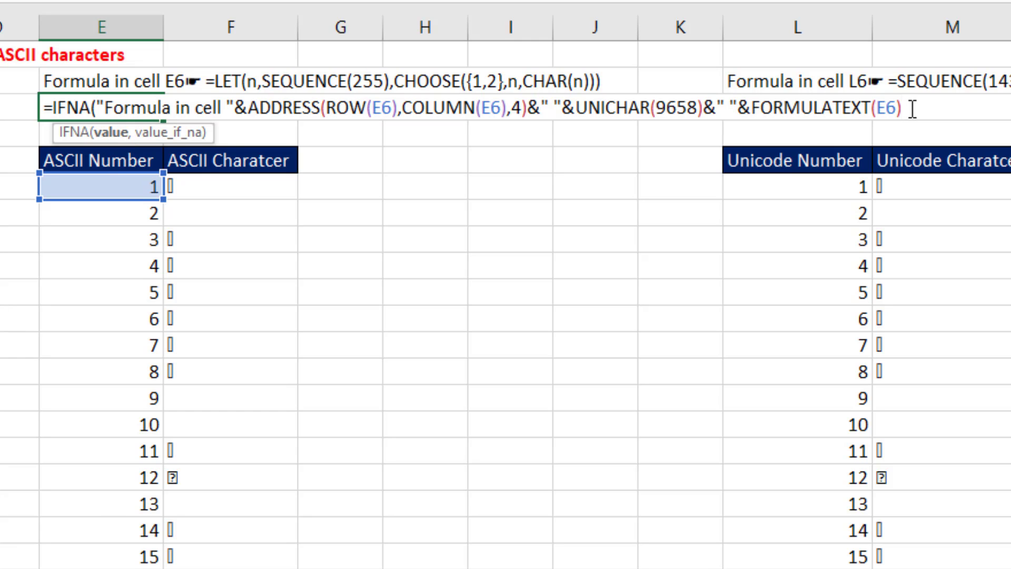
type(",")
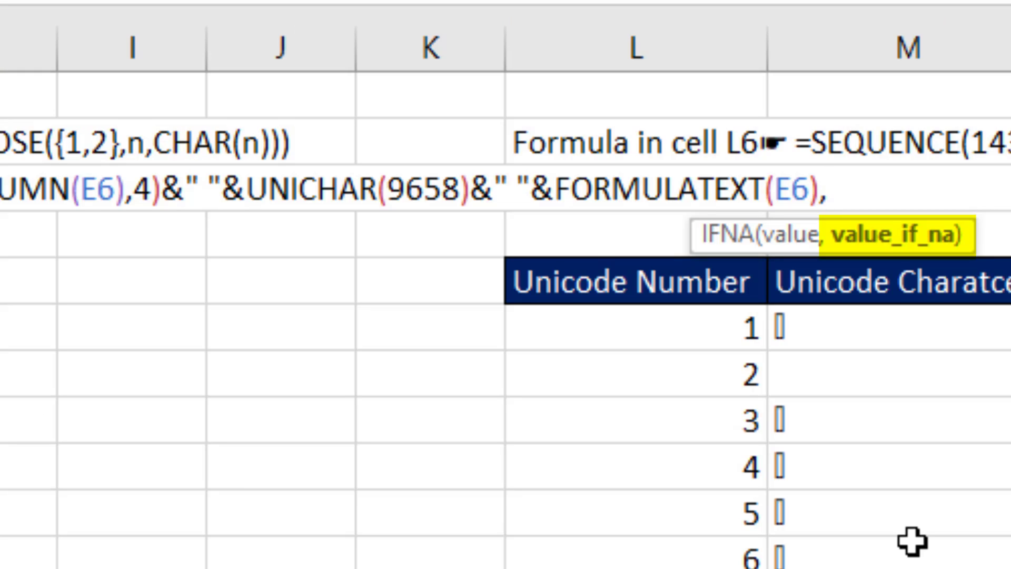
type("\"\")")
key("ctrl+Return")
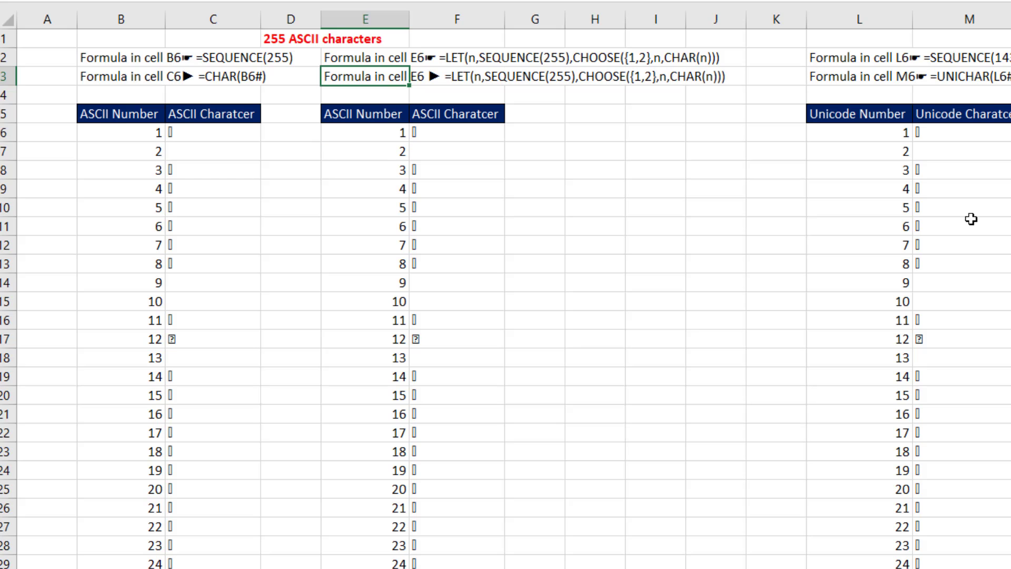
left_click(384, 133)
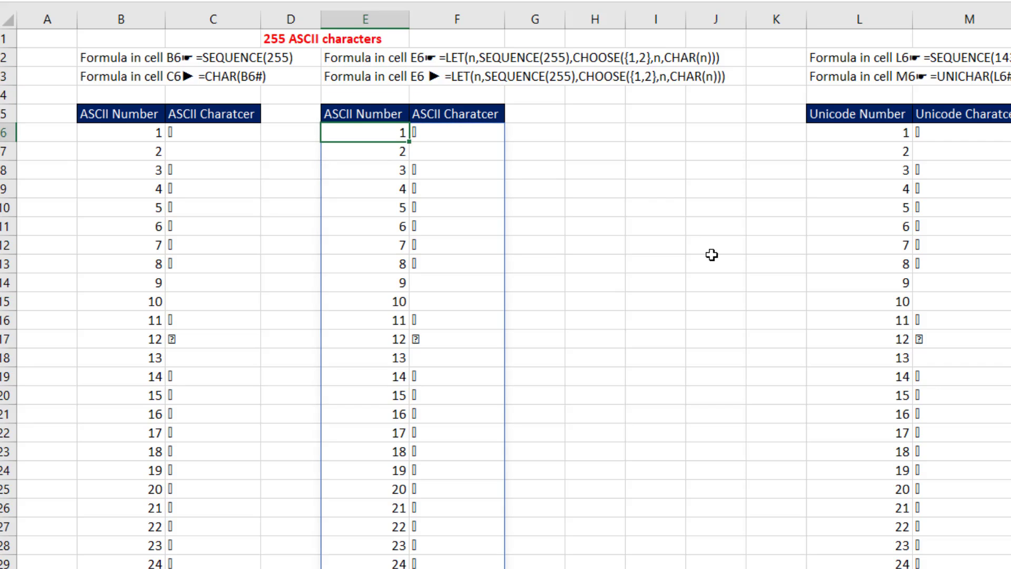
key("Delete")
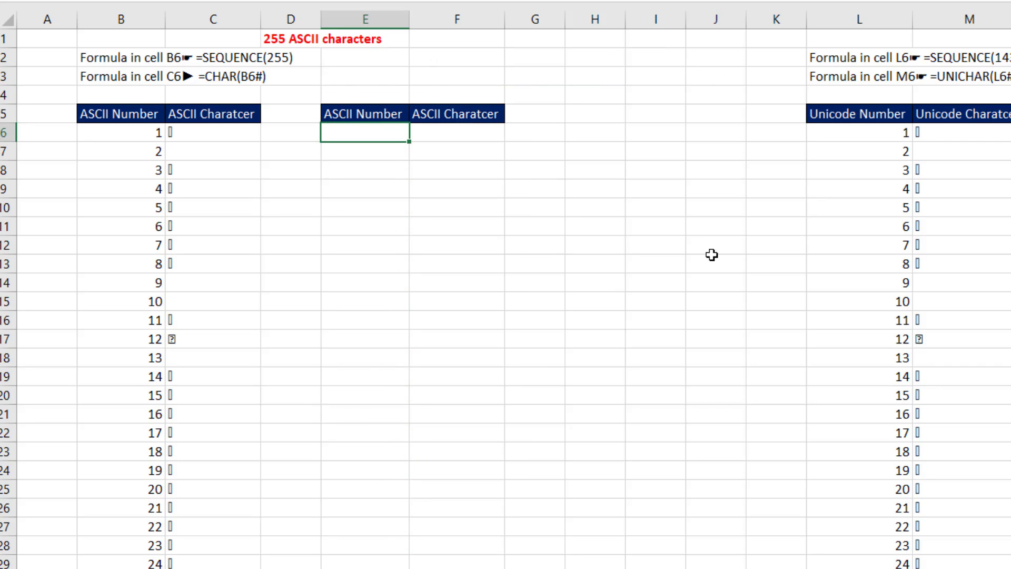
key("ctrl+z")
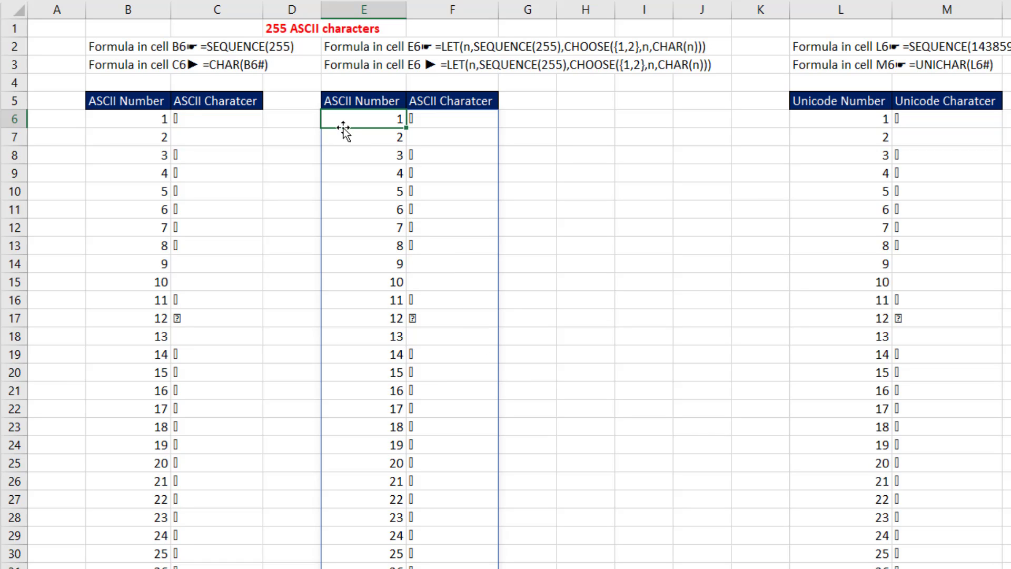
left_click_drag(343, 129, 664, 207)
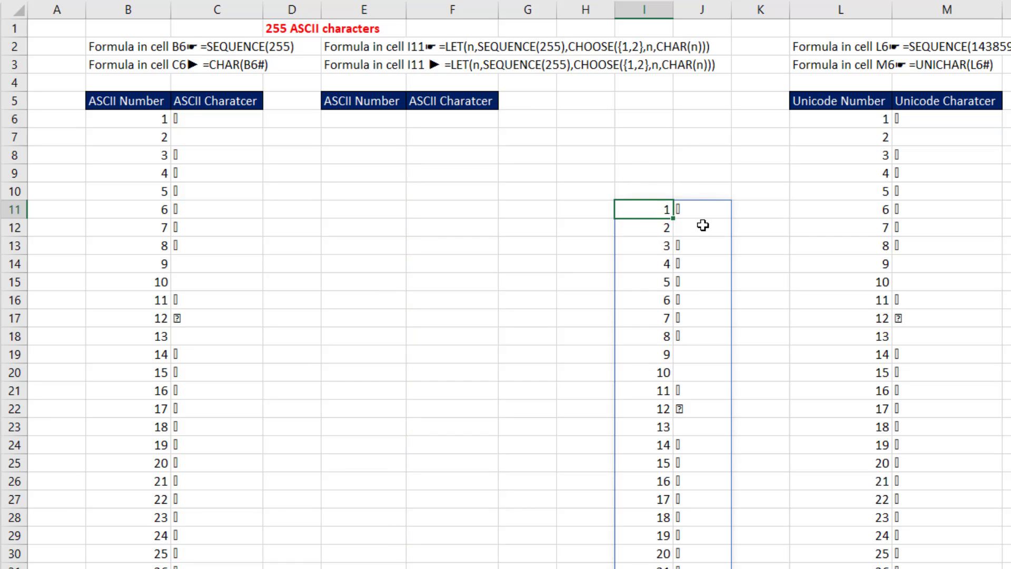
key("ctrl+z")
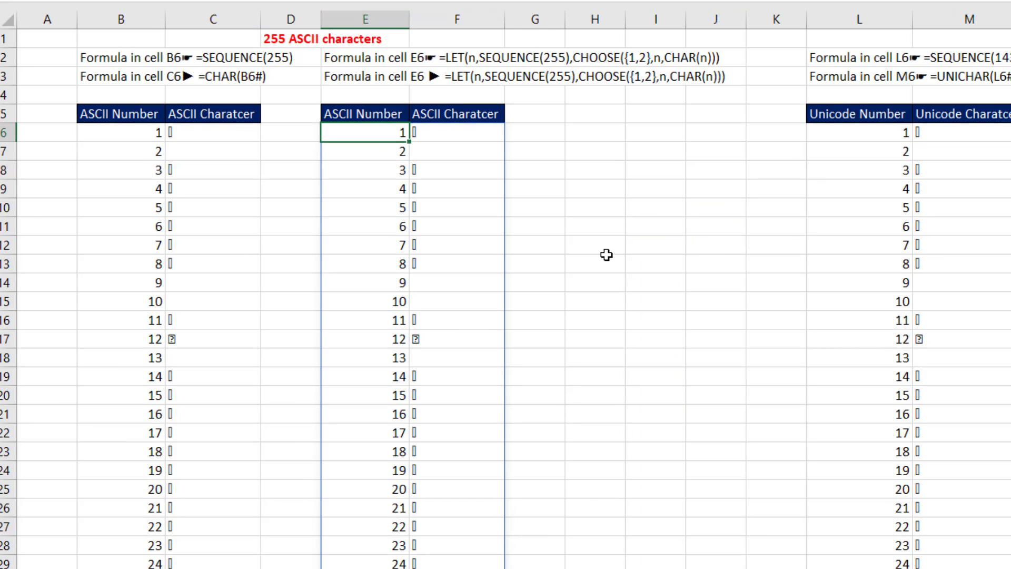
double_click(137, 140)
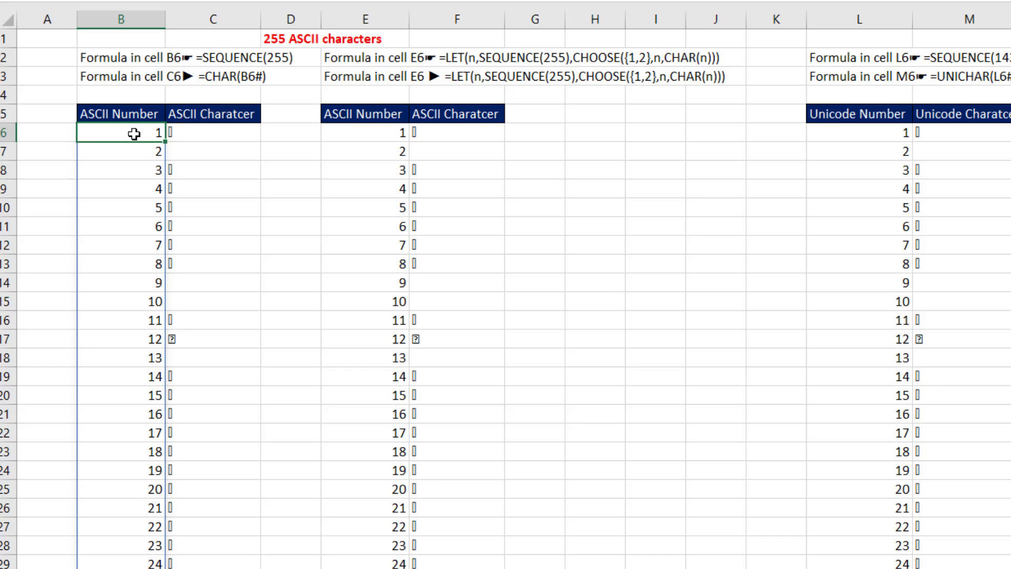
key("Escape")
double_click(211, 129)
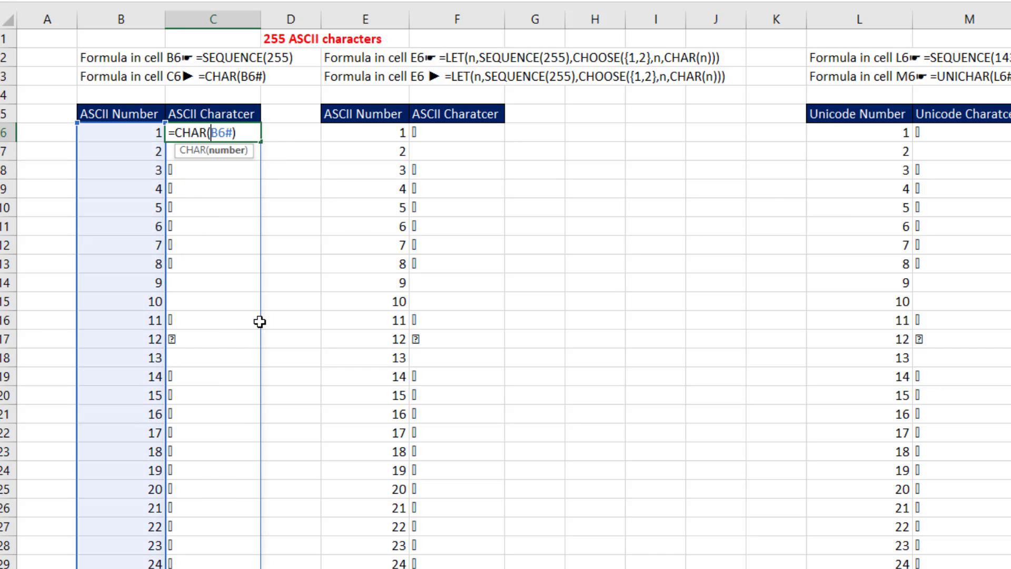
key("Escape")
double_click(896, 133)
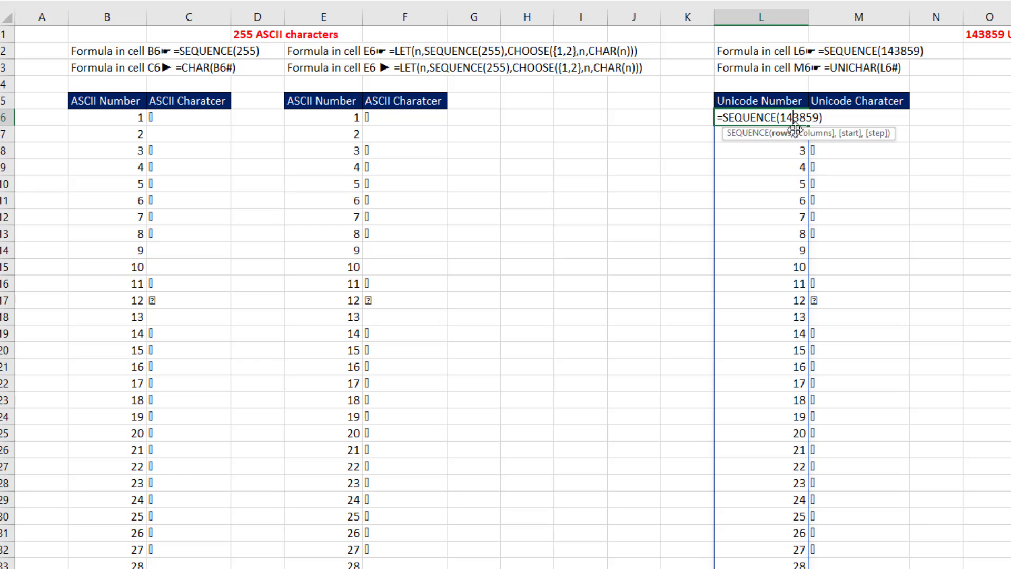
key("Escape")
double_click(837, 117)
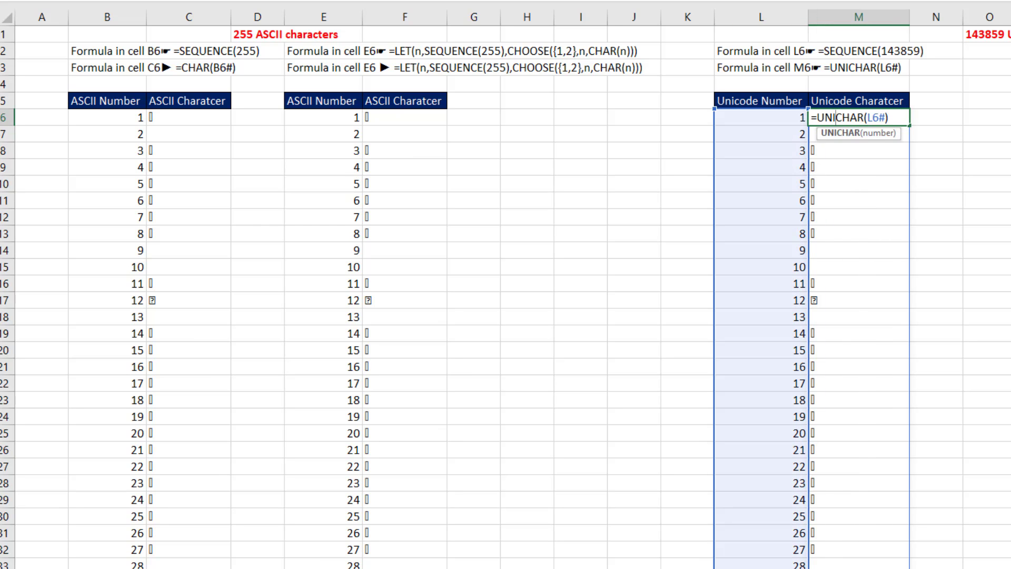